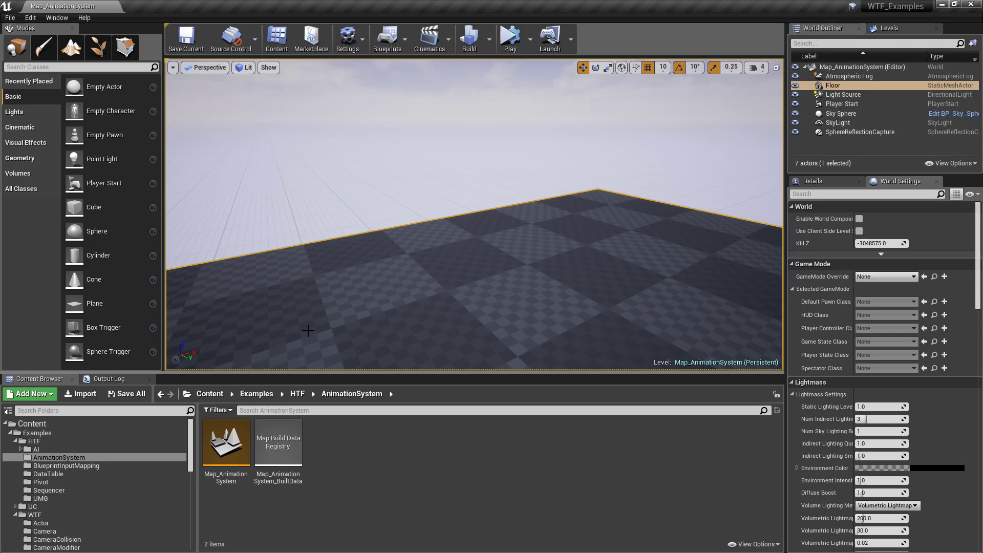
Open the ThirdPersonRun animation from Mannequin > Animations in the animation editor
left_click_drag(191, 446, 198, 502)
left_click(44, 484)
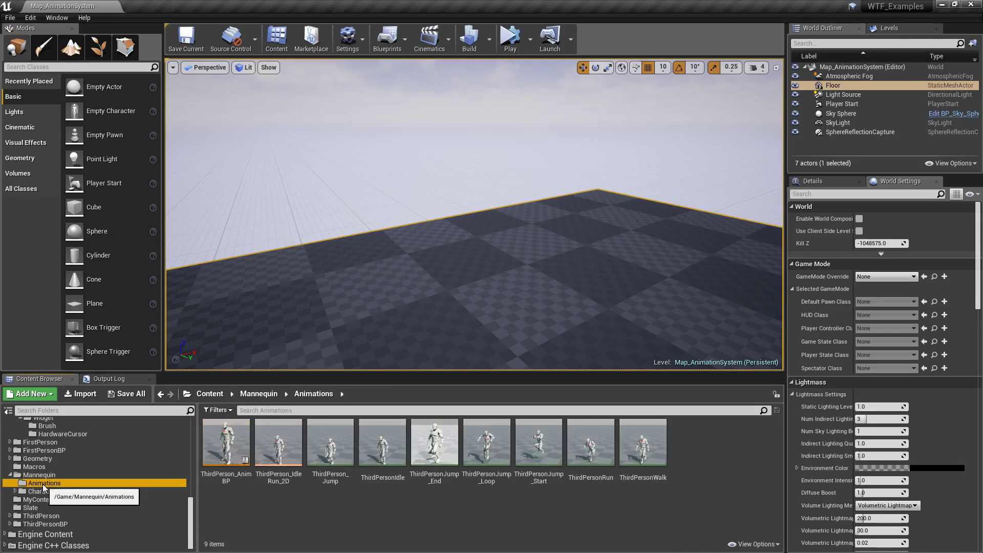
double_click(593, 446)
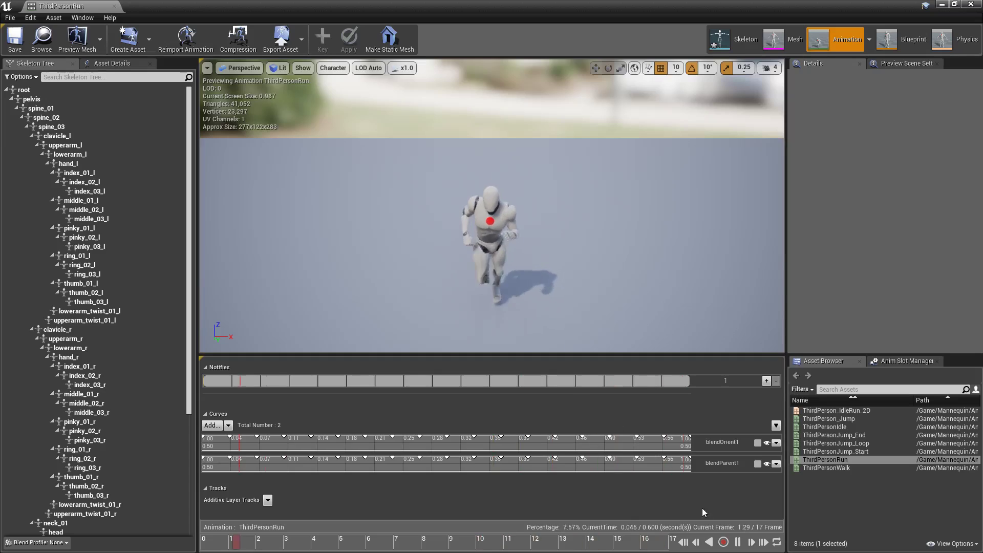
Start recording a new animation named AnimationWeird, saved in the AnimationSystem folder
left_click(723, 542)
left_click(441, 235)
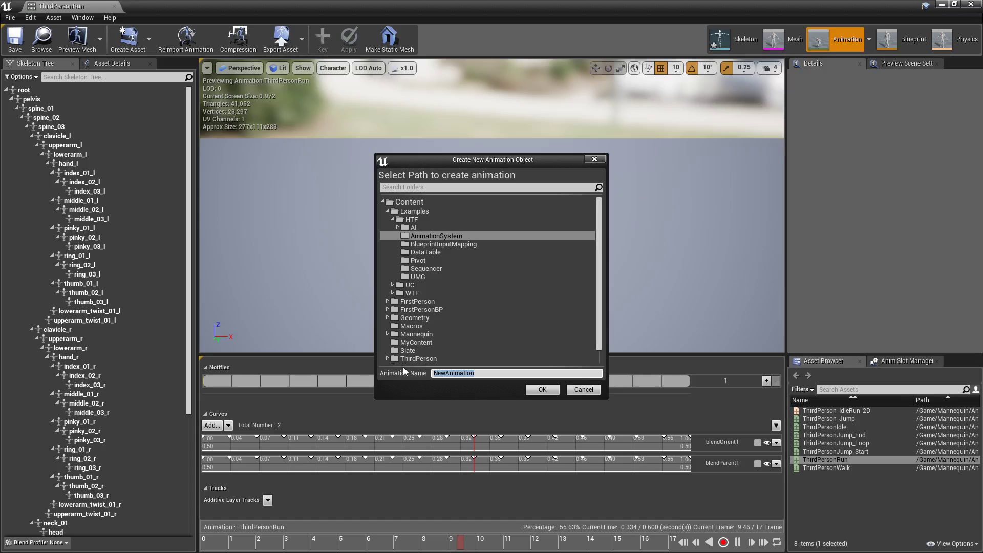
type("AnimationWeird")
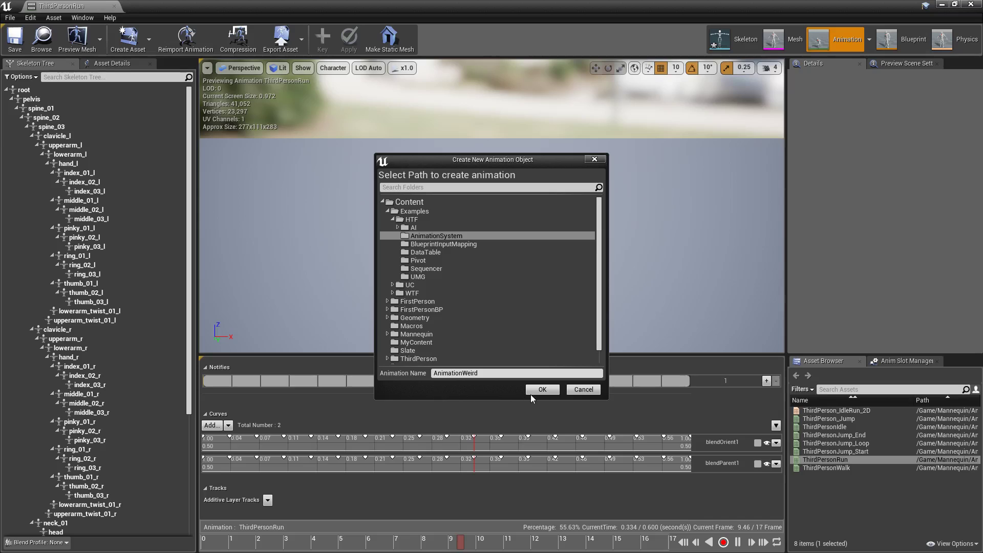
left_click(543, 390)
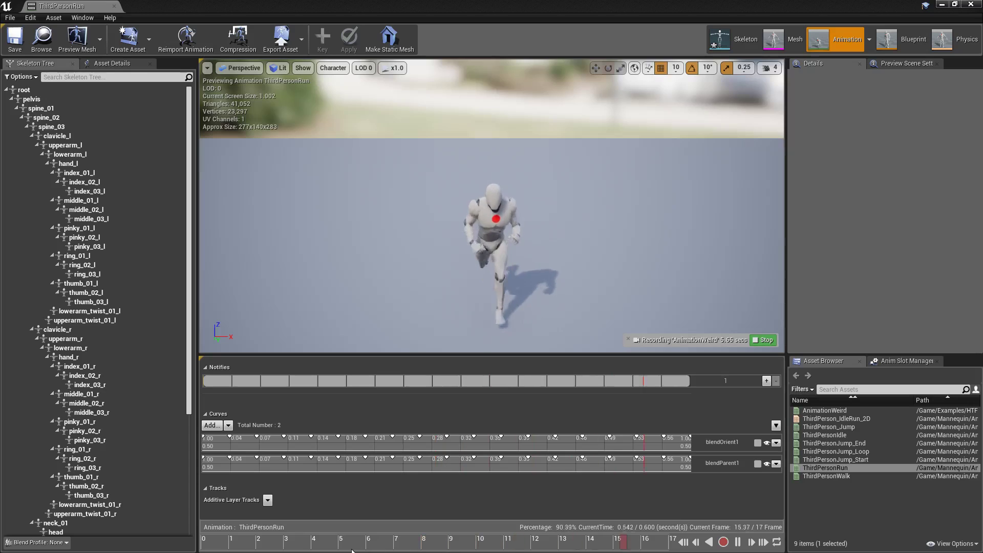
Select the upperarm_l bone and rotate the left upper arm while recording
left_click(523, 216)
left_click(355, 226)
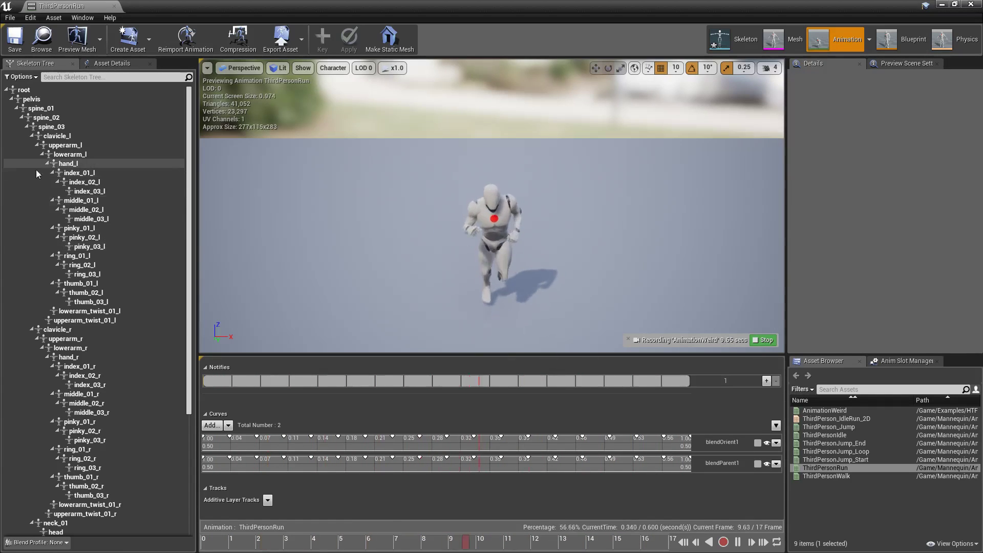
left_click(64, 146)
left_click_drag(498, 161, 475, 162)
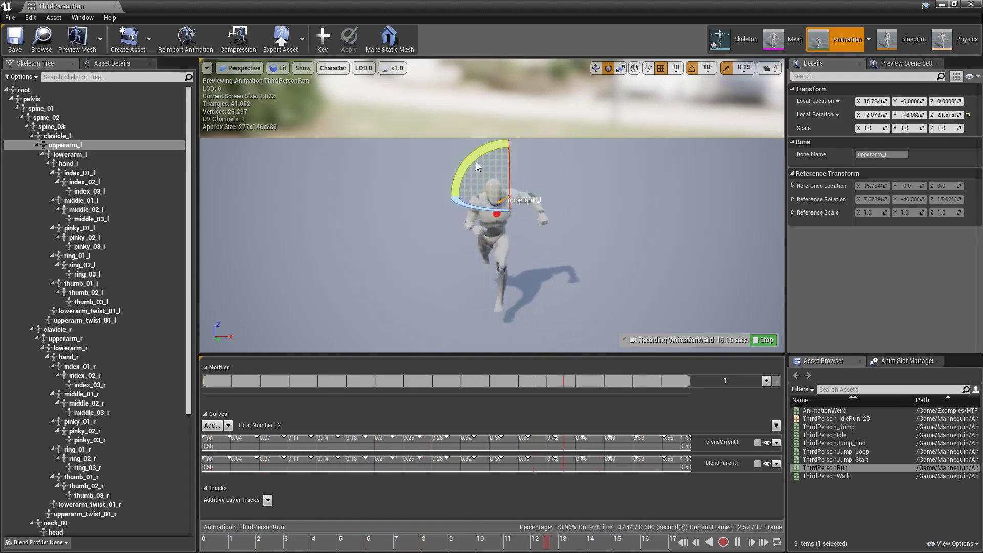
left_click(625, 235)
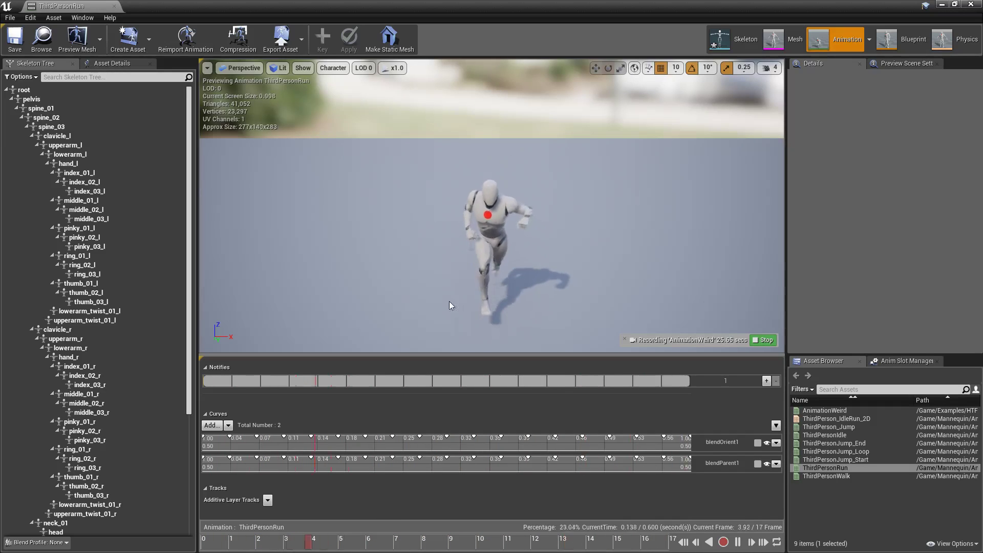
Preview ThirdPersonWalk, switch back to ThirdPersonRun, then stop the AnimationWeird recording
left_click(831, 478)
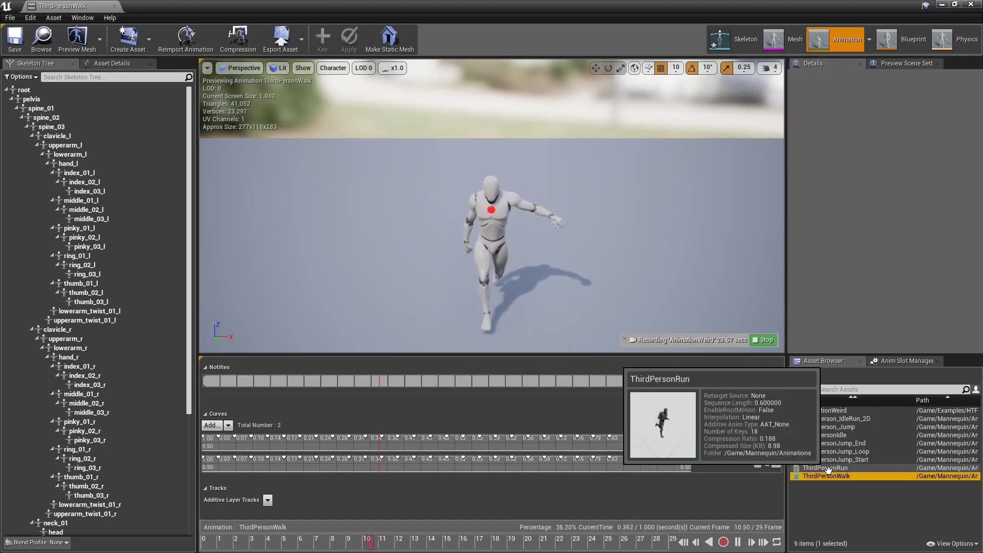
left_click(828, 468)
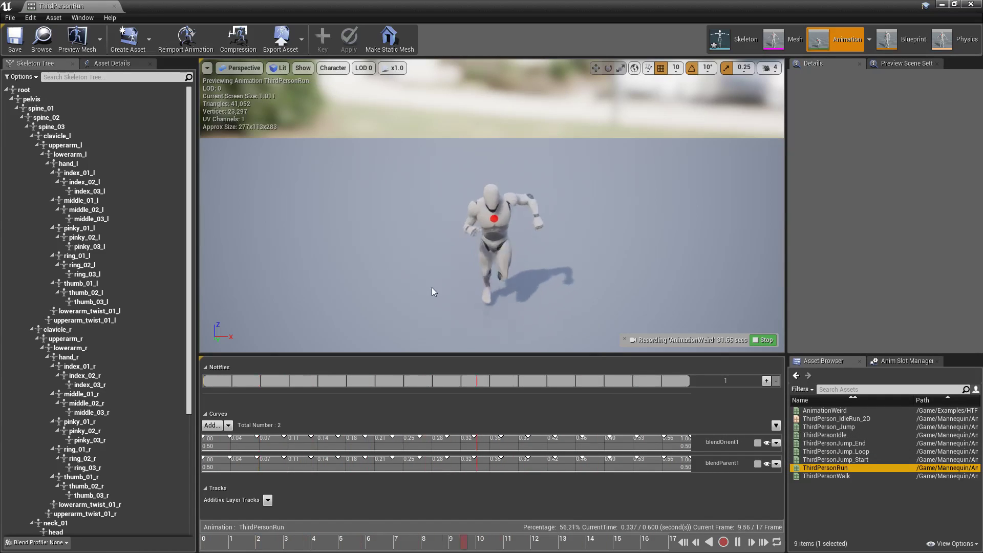
left_click(764, 340)
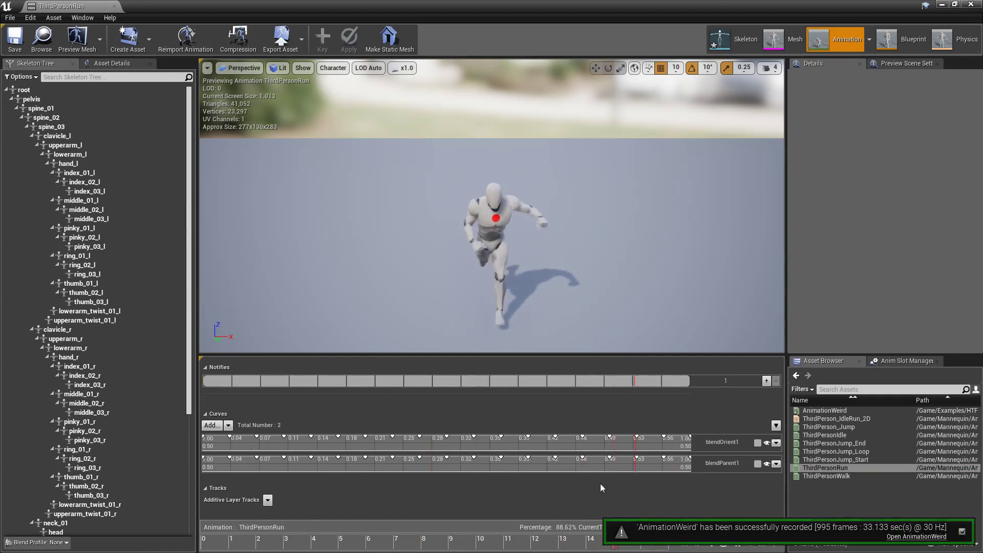
Open AnimationWeird from the notification and scrub its timeline to frame 517
left_click(910, 537)
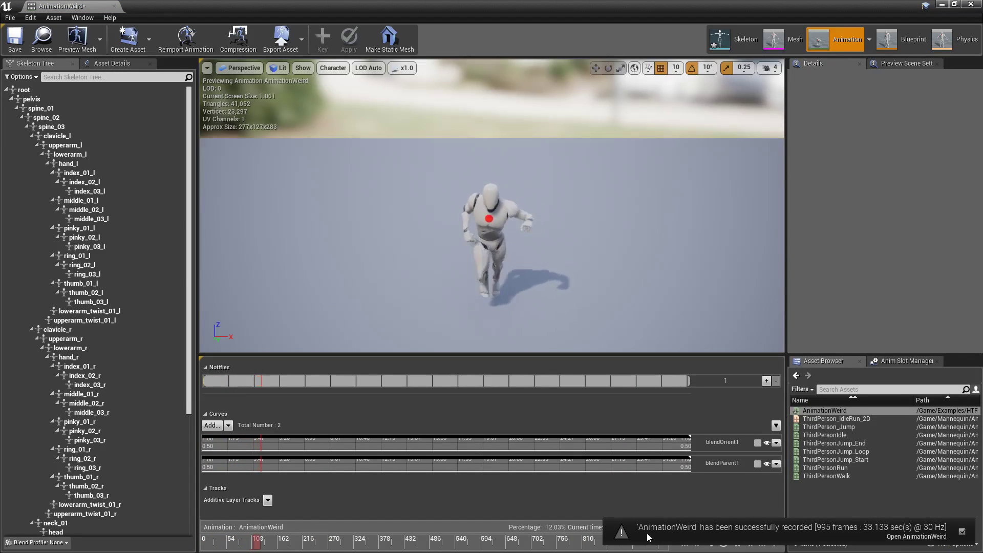
left_click(462, 546)
left_click(308, 546)
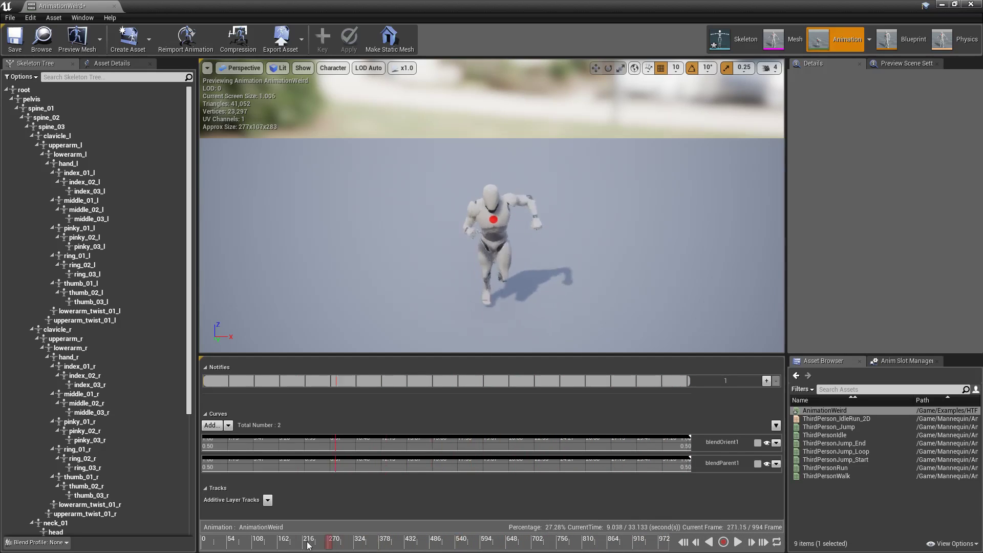
left_click(439, 546)
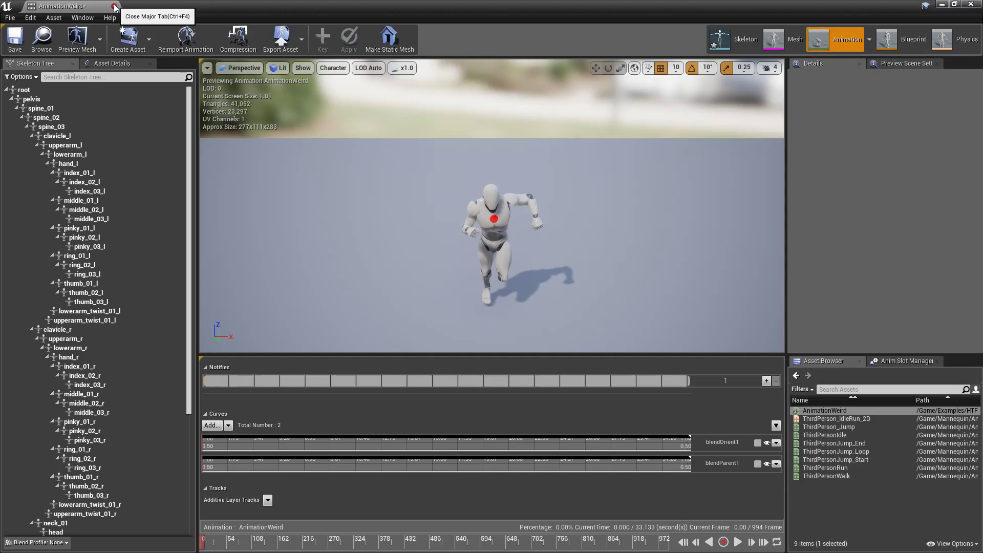
left_click_drag(202, 545, 486, 542)
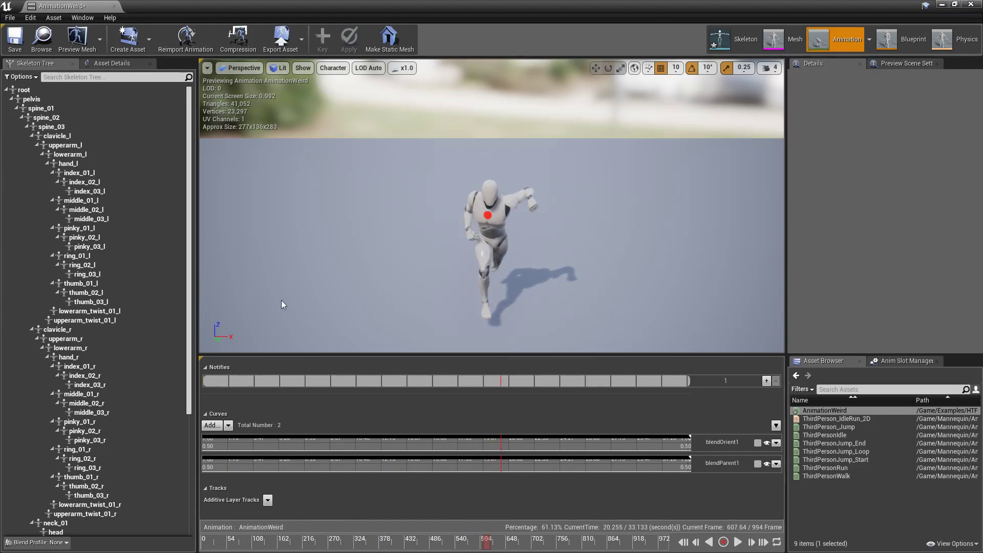
Reopen AnimationWeird from the AnimationSystem folder and scrub it to frame 833
key("alt+Tab")
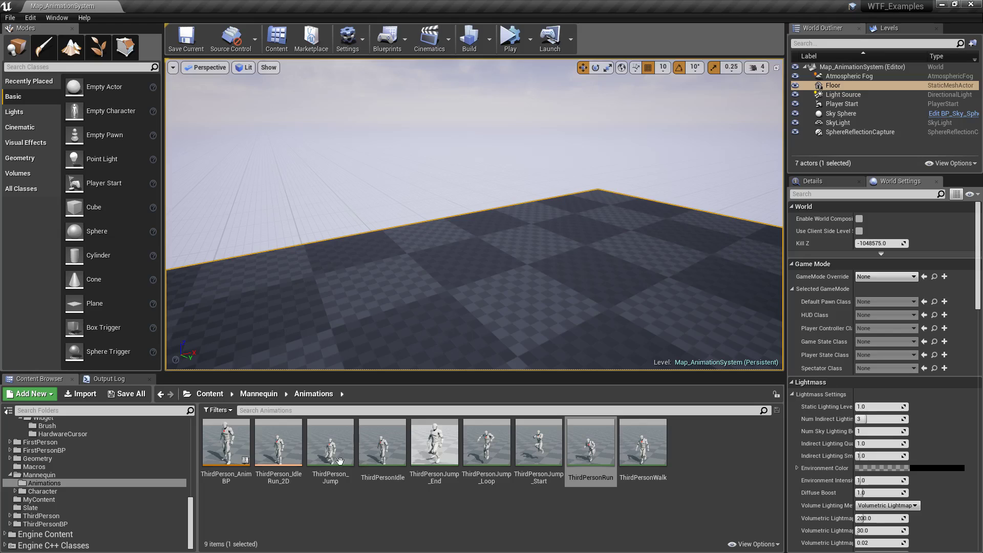
scroll(79, 467, "up", 10)
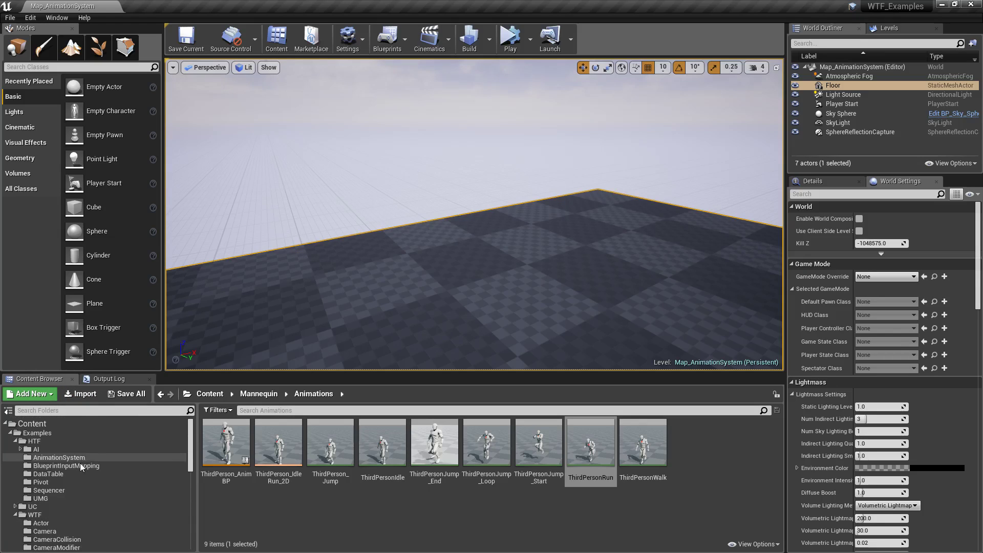
left_click(72, 459)
double_click(226, 443)
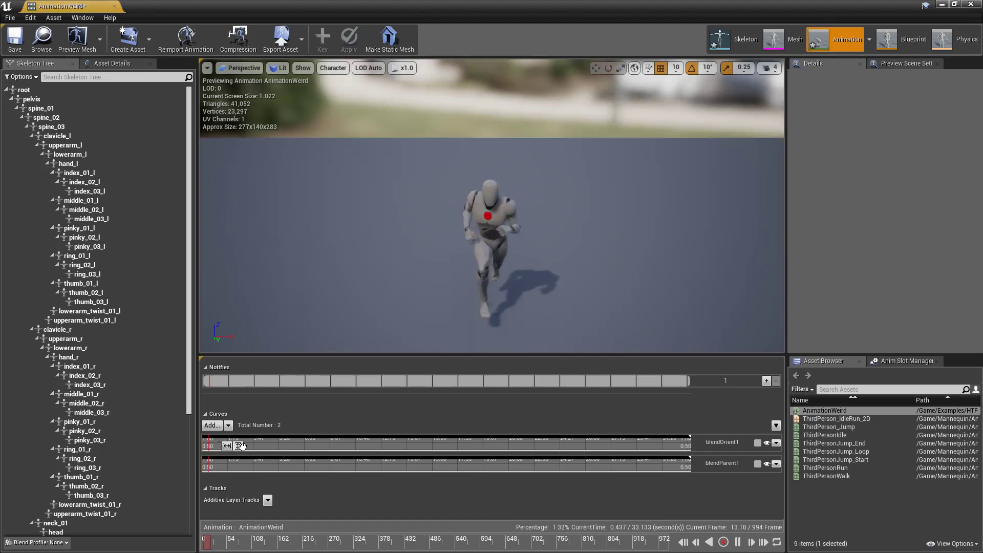
left_click(474, 542)
left_click_drag(433, 543, 592, 542)
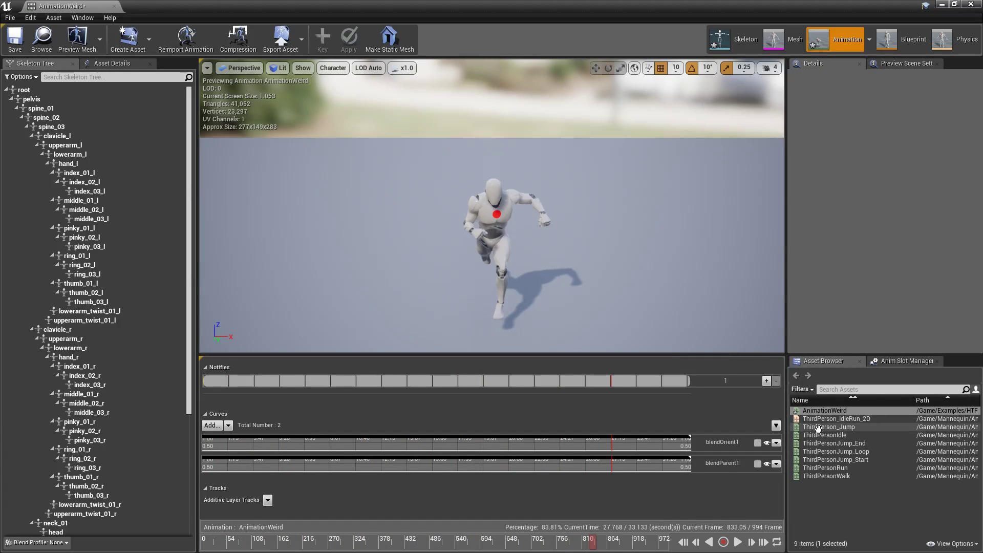
Preview ThirdPersonIdle and swing the upperarm_r bone outward with the gizmo
left_click(487, 195)
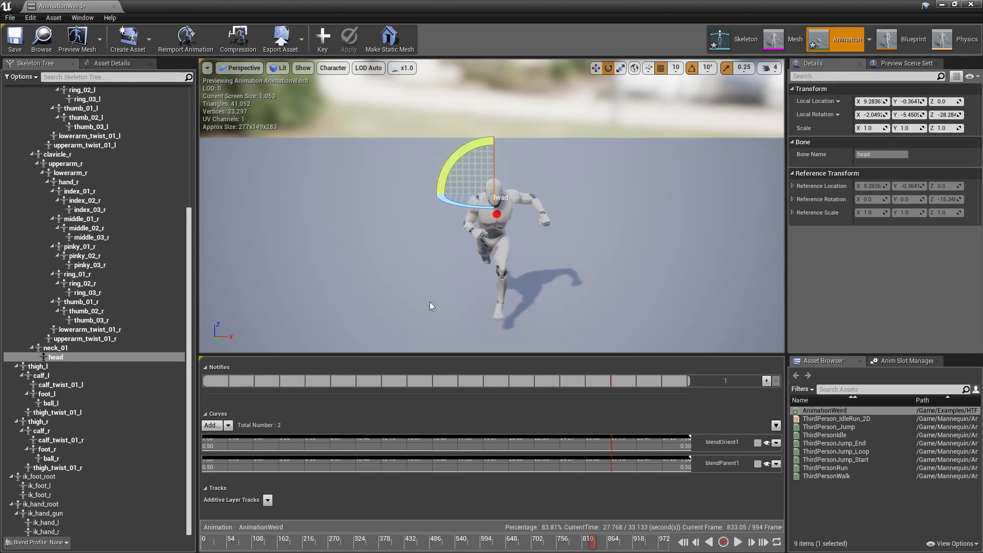
left_click(850, 435)
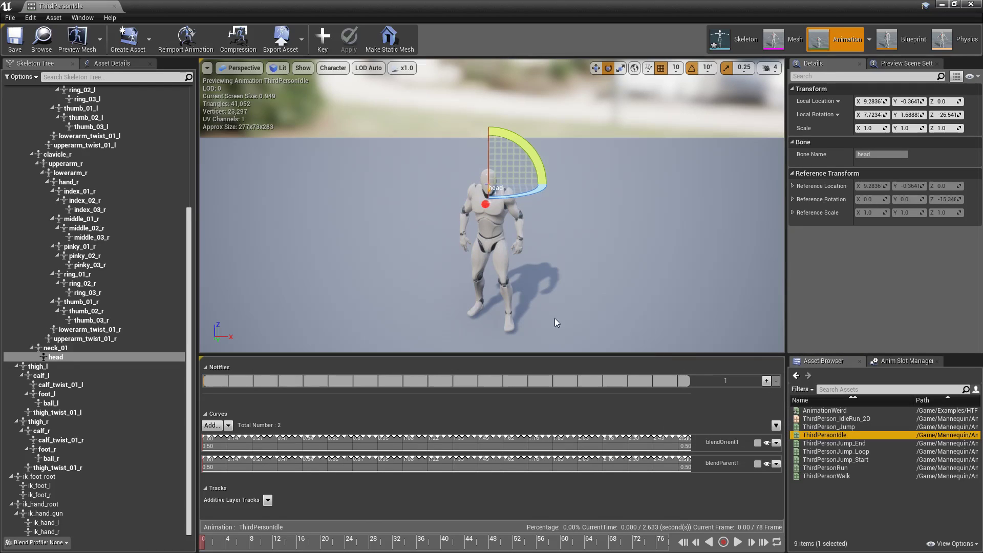
left_click(493, 203)
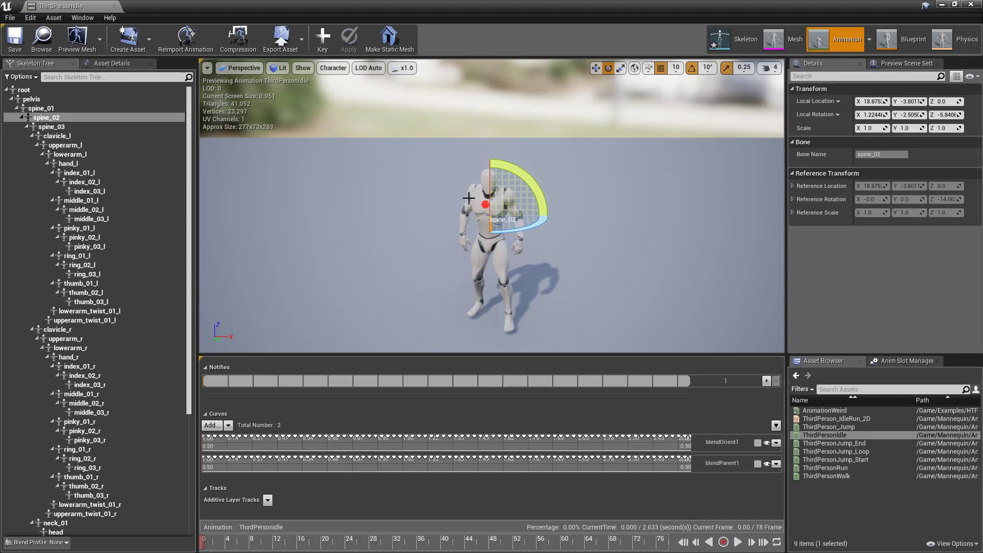
left_click(67, 339)
left_click_drag(419, 277, 527, 190)
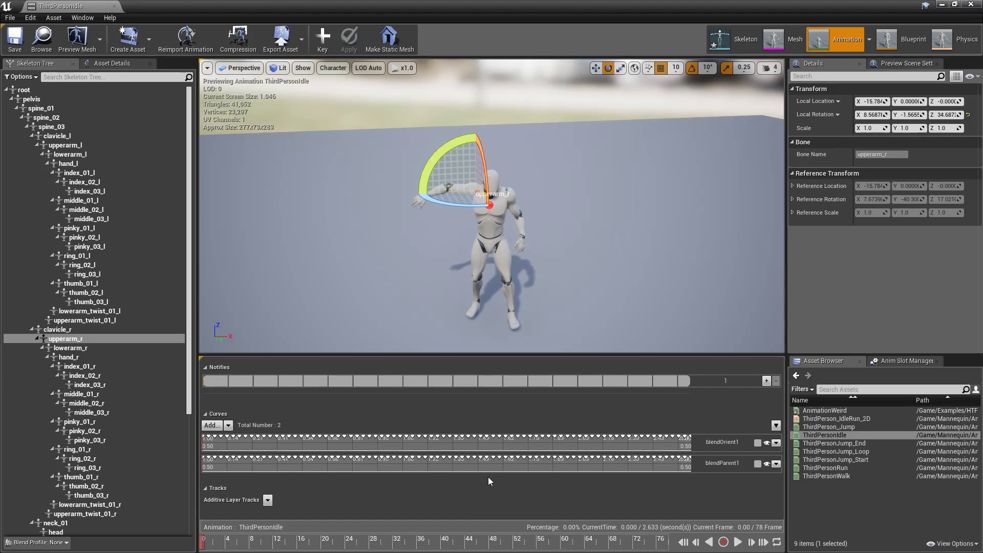
Play the idle animation, then switch the preview back to AnimationWeird
key("space")
mouse_move(646, 315)
left_mouse_down()
mouse_move(686, 286)
mouse_move(647, 296)
left_mouse_up()
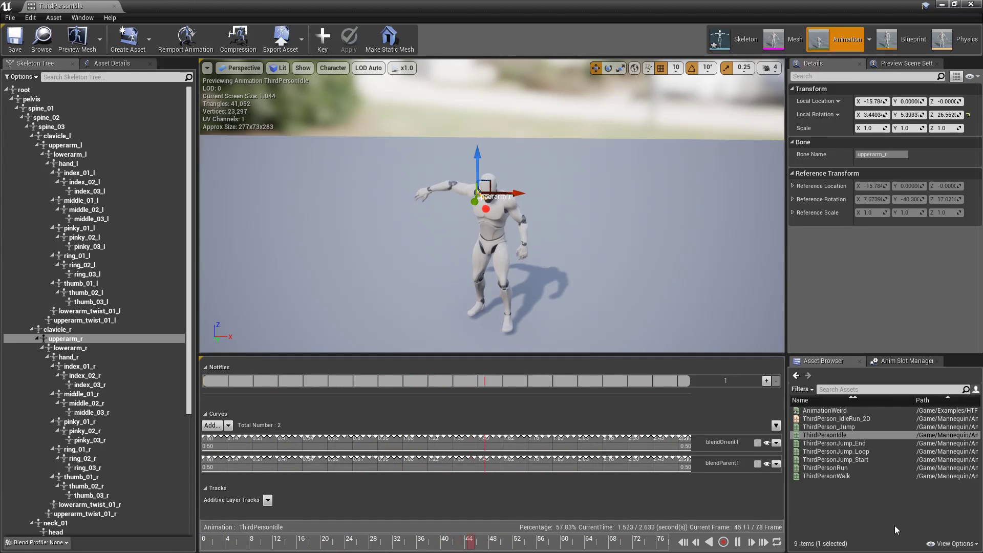
left_click(825, 410)
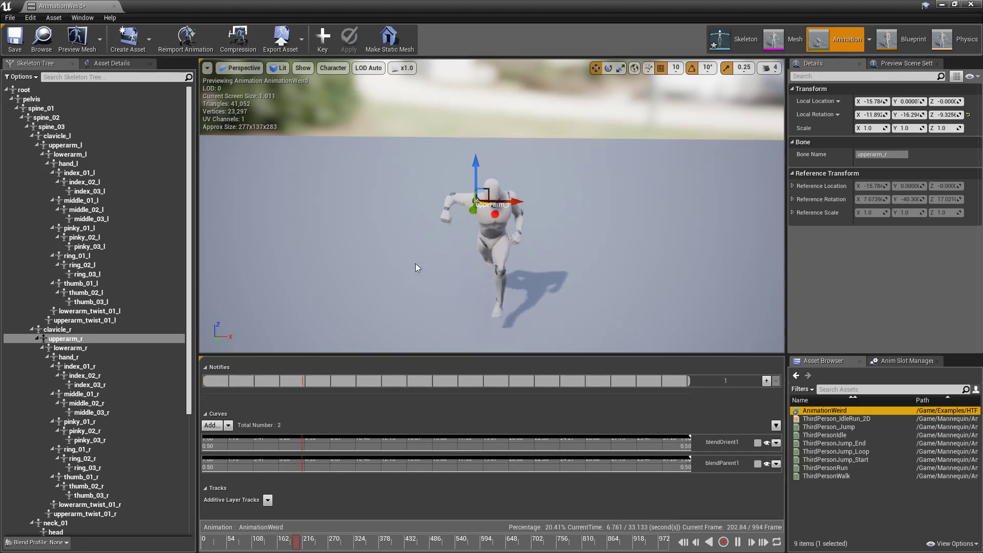
left_click(418, 305)
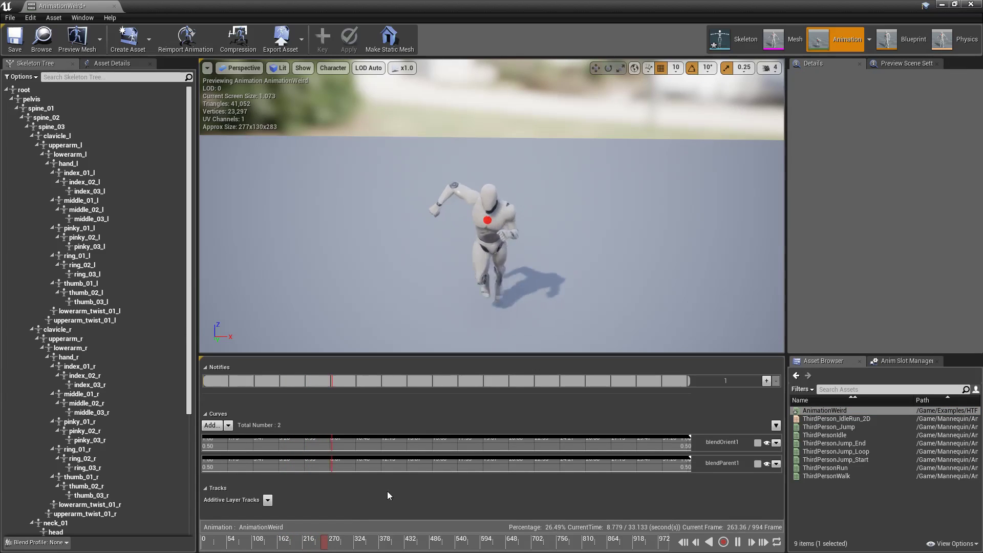
left_click(476, 543)
mouse_move(489, 548)
left_mouse_down()
mouse_move(611, 544)
mouse_move(263, 544)
mouse_move(487, 544)
left_mouse_up()
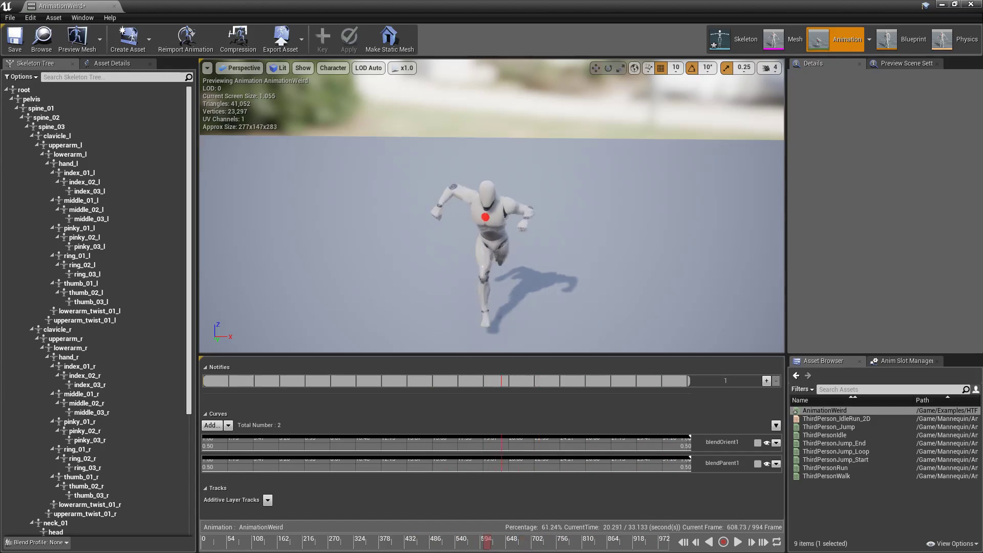
left_click(114, 6)
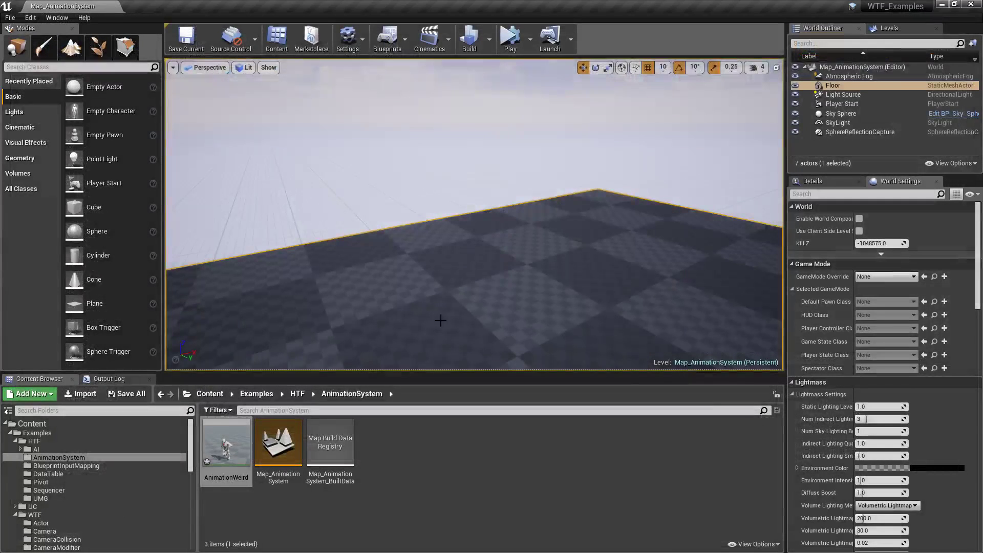
double_click(236, 434)
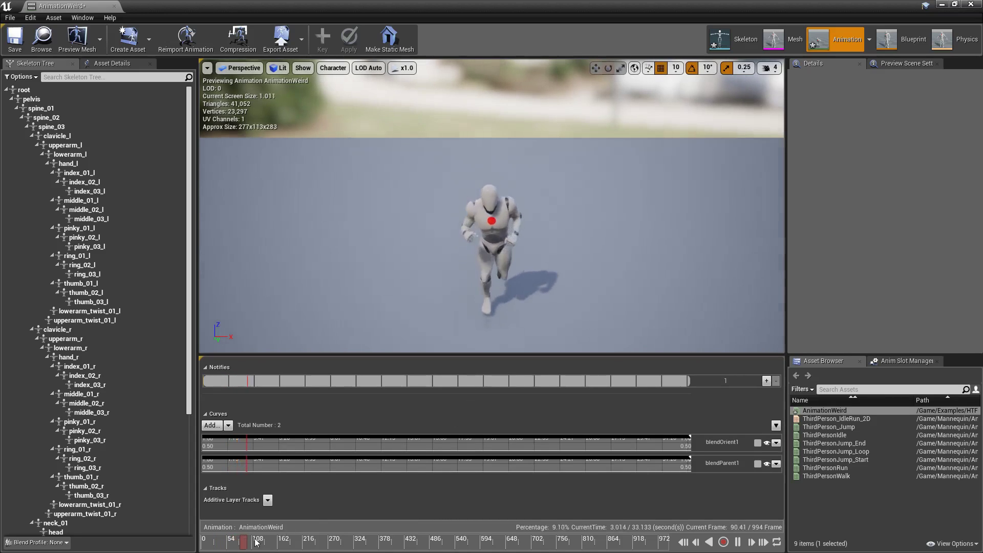
left_click_drag(250, 547, 418, 543)
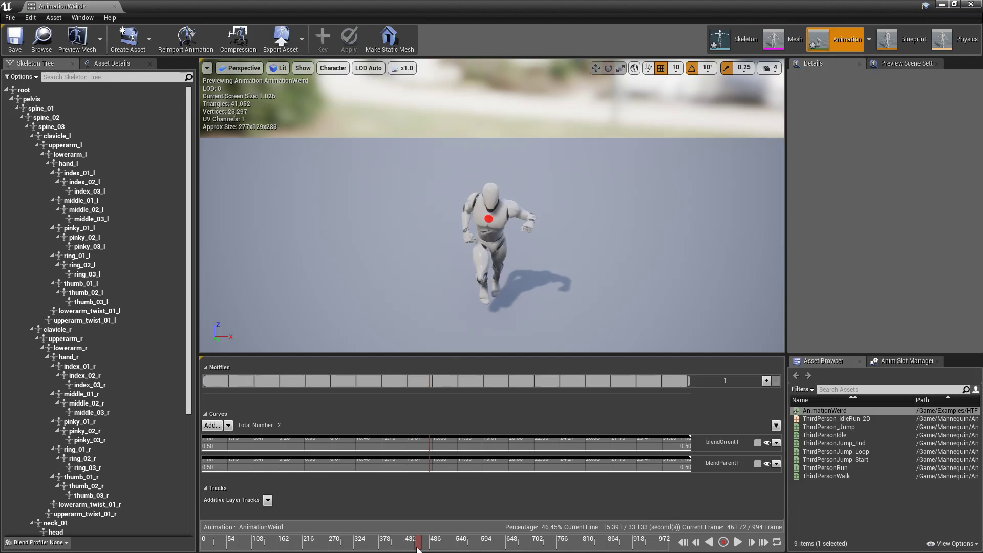
left_click_drag(417, 548, 419, 547)
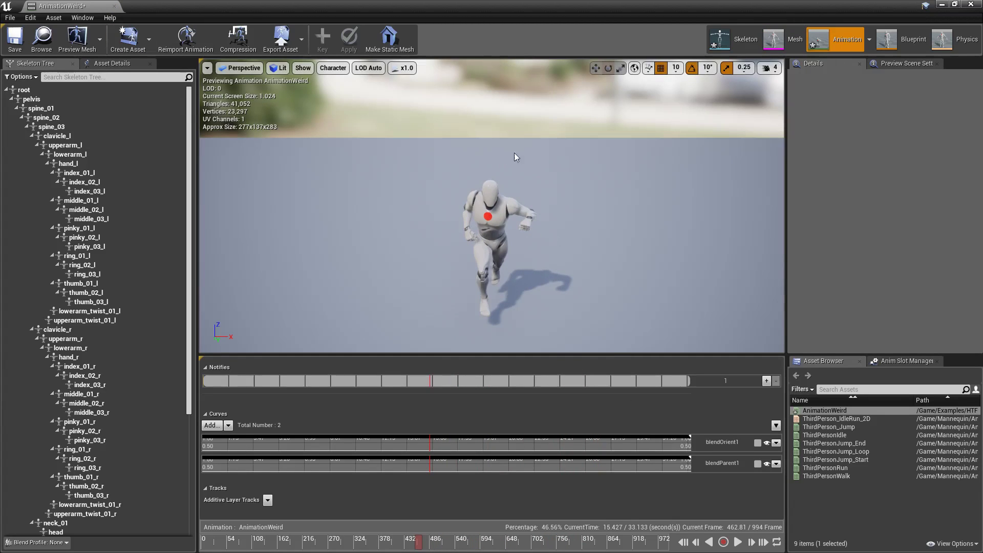
left_click_drag(418, 547, 319, 547)
left_click_drag(513, 548, 520, 549)
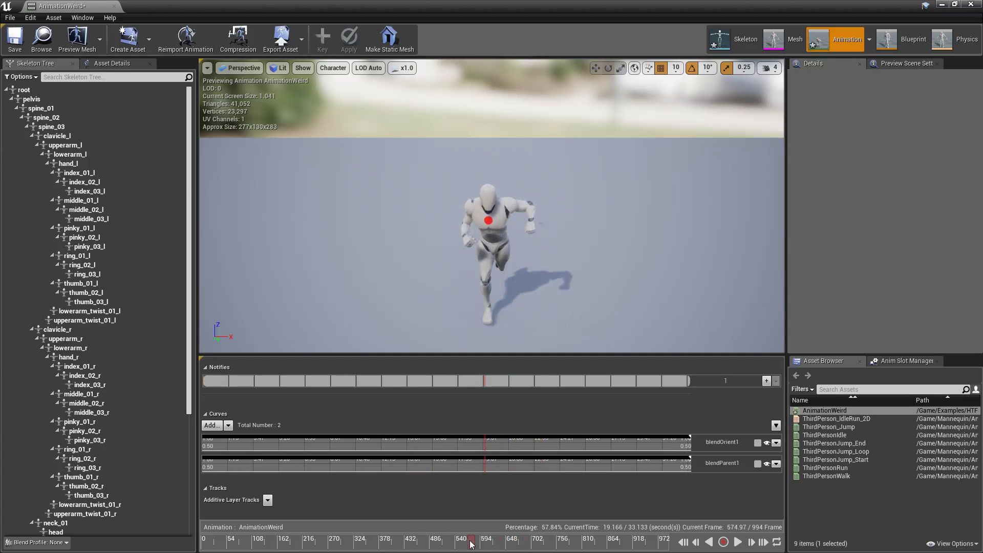
left_click_drag(471, 544, 460, 545)
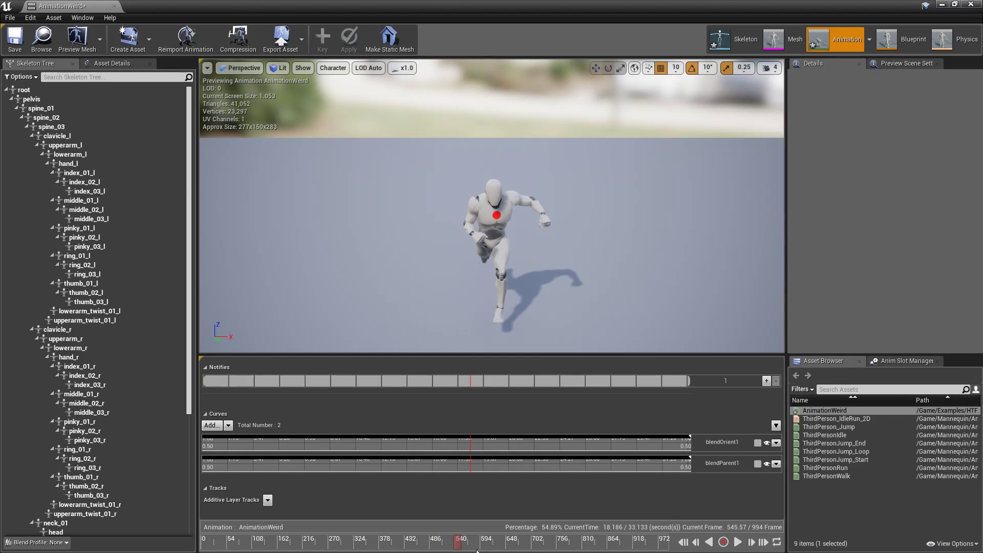
Remove the frames before and after the current frame, leaving 155 frames (5.195 s)
right_click(402, 550)
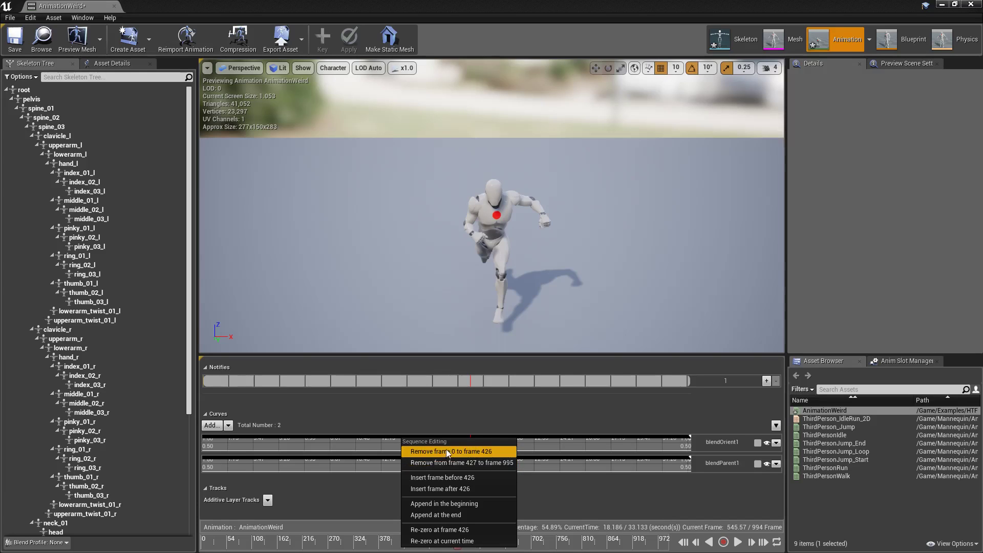
left_click(448, 541)
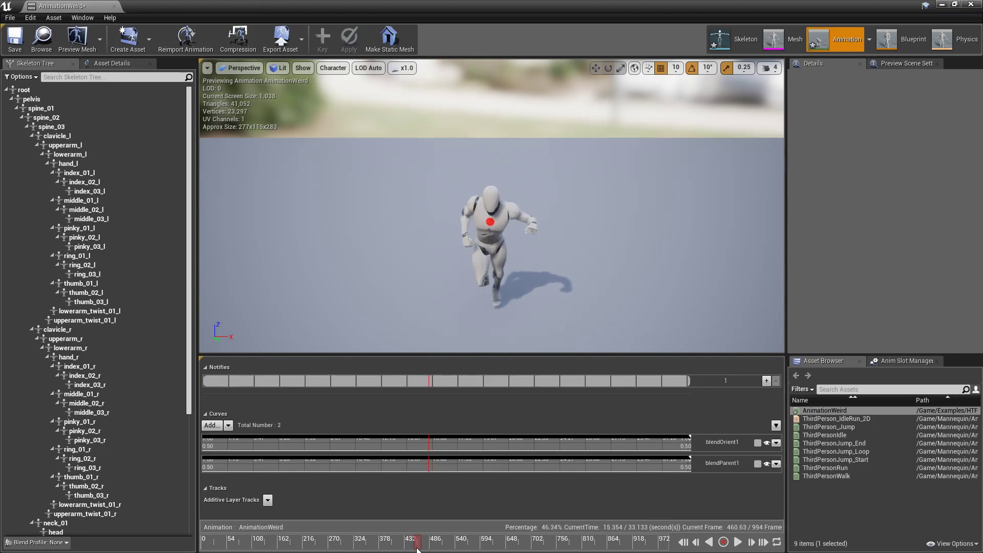
right_click(418, 548)
left_click(450, 475)
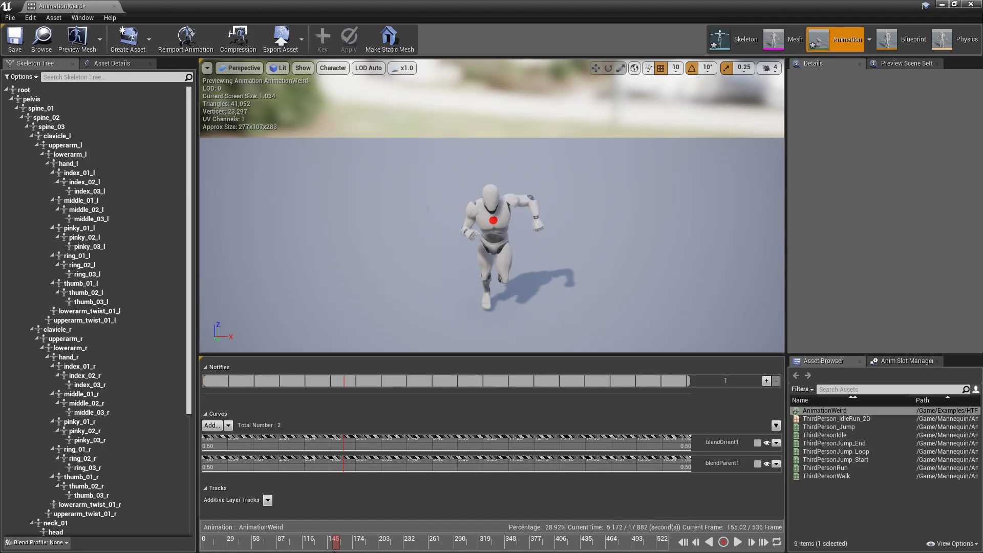
right_click(335, 550)
left_click(368, 463)
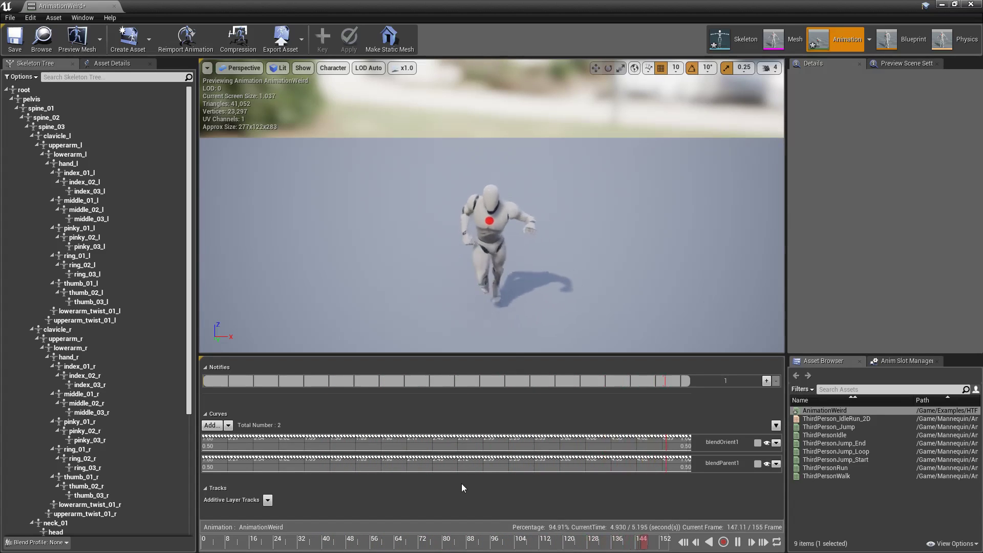
Copy ThirdPersonIdle from Mannequin/Animations into the AnimationSystem folder
left_click(114, 6)
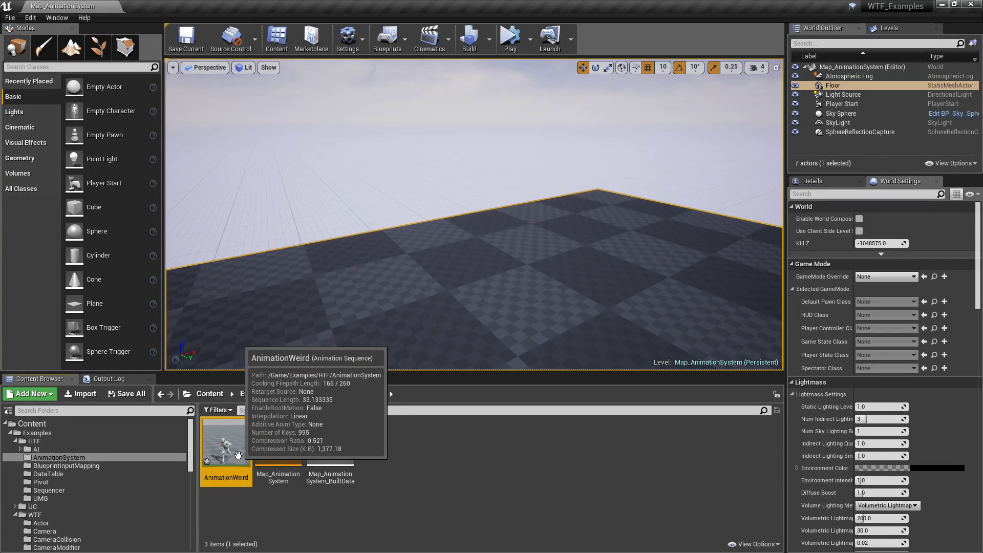
scroll(87, 478, "down", 10)
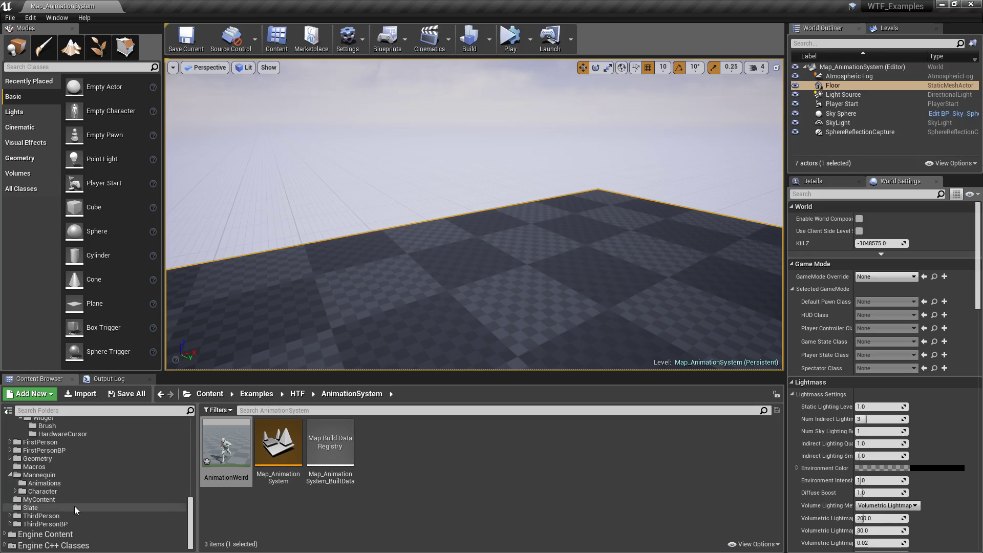
left_click(45, 483)
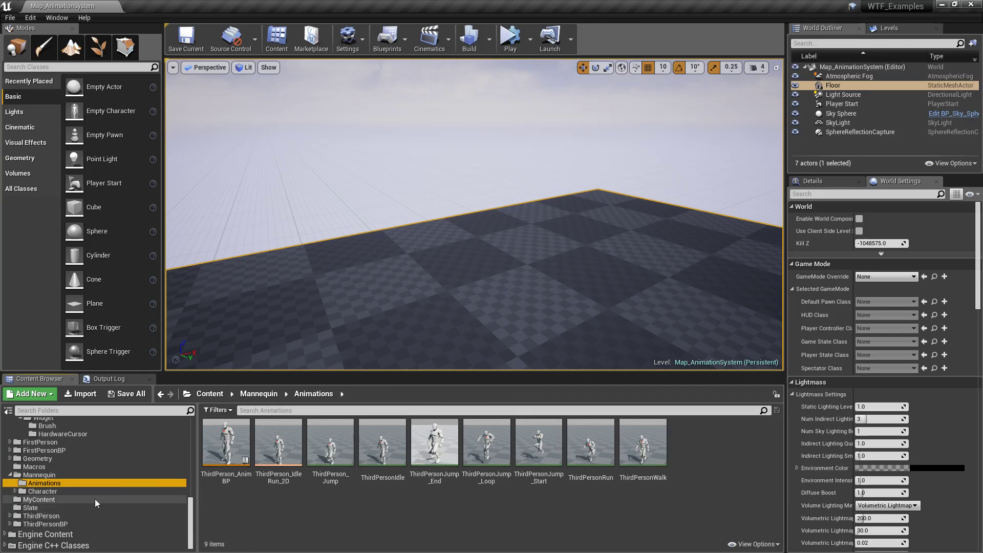
scroll(94, 497, "up", 10)
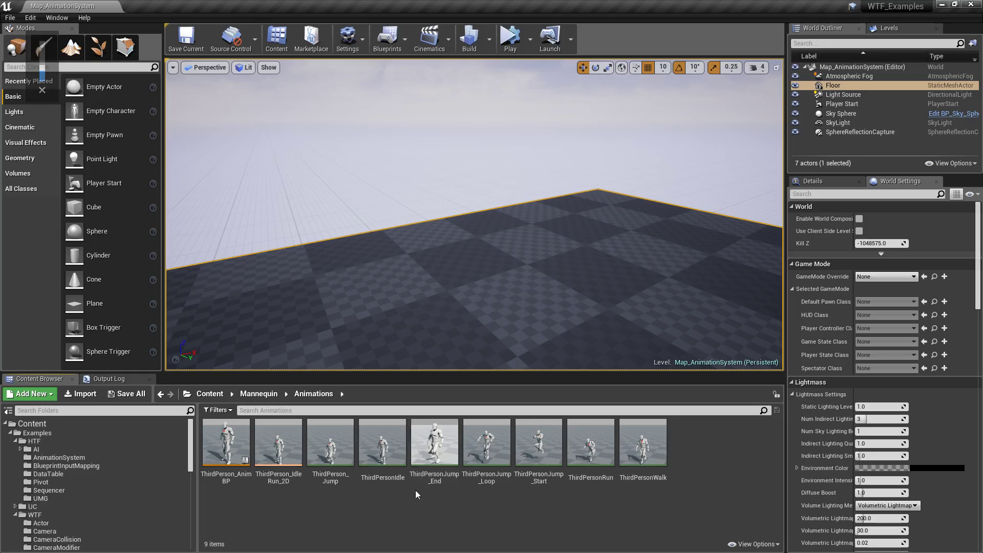
mouse_move(396, 469)
left_click_drag(397, 469, 63, 455)
left_click(79, 475)
Rename the copied animation in AnimationSystem to ThirdPersonZombie
left_click(62, 457)
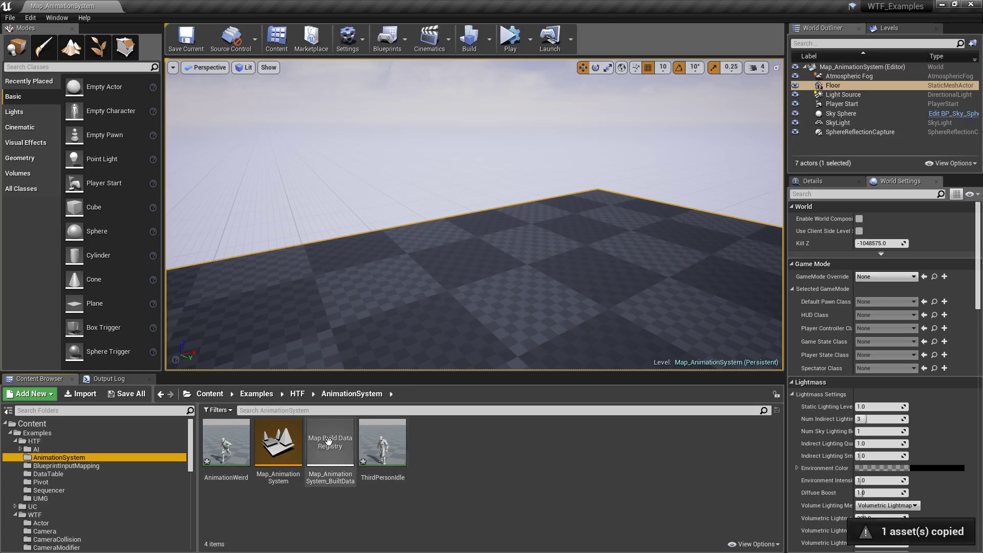
left_click(383, 448)
key("F2")
type("ThirdPersonZ")
type("ombie")
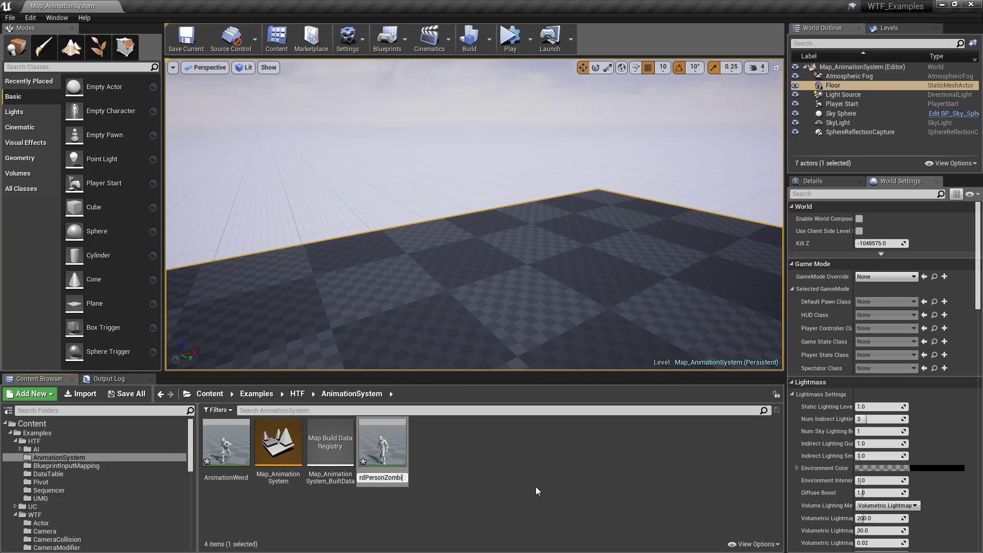
key("Return")
key("Return")
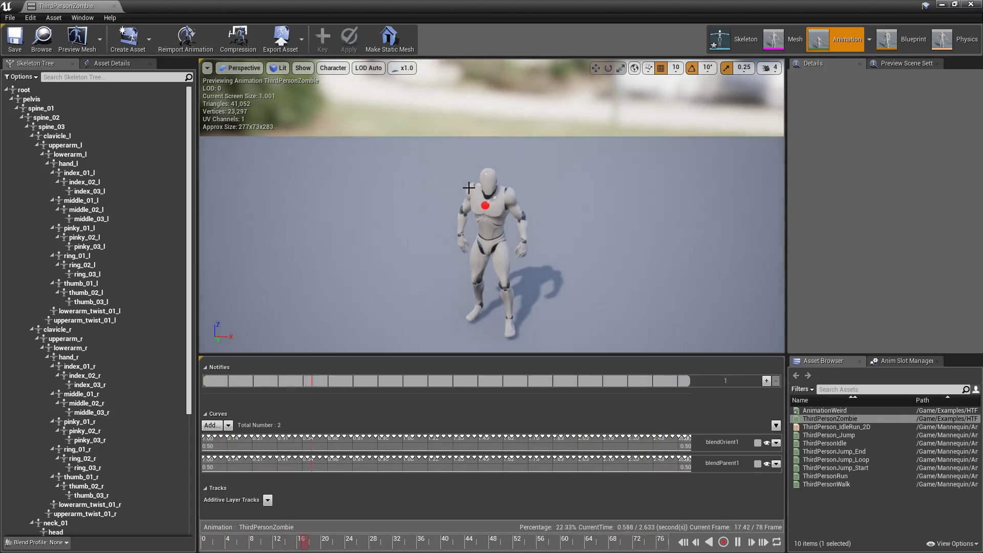
left_click(492, 204)
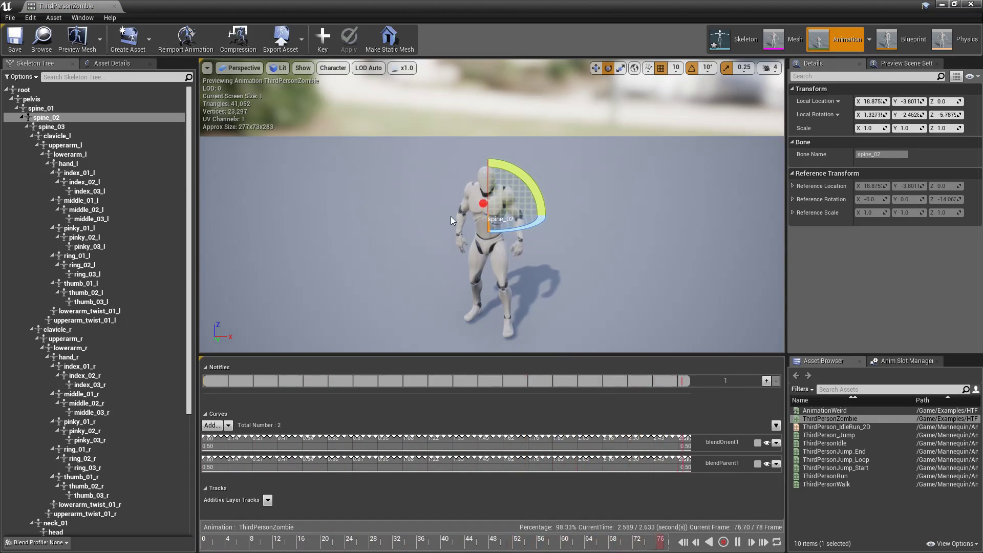
left_click_drag(627, 247, 589, 256, "alt")
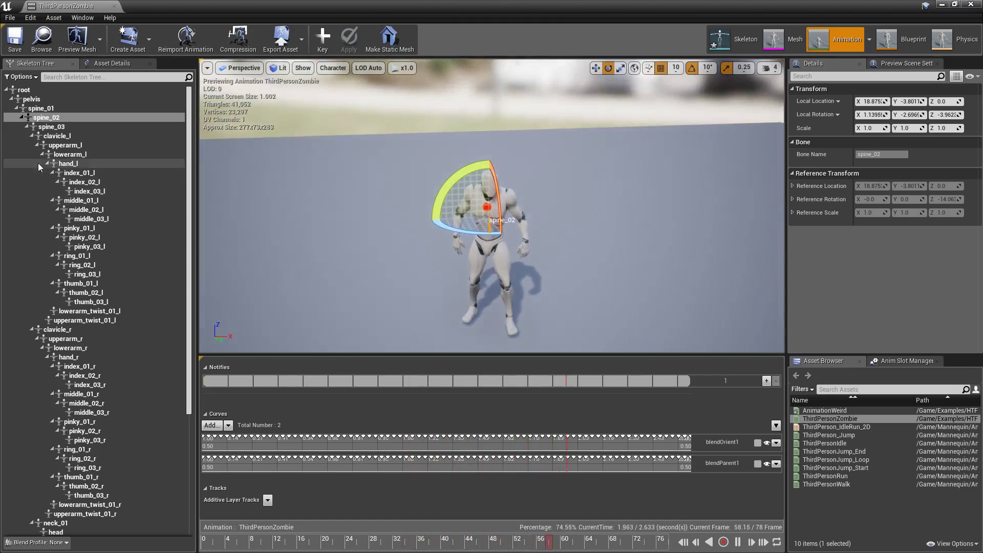
left_click(65, 146)
left_click_drag(502, 158, 371, 202)
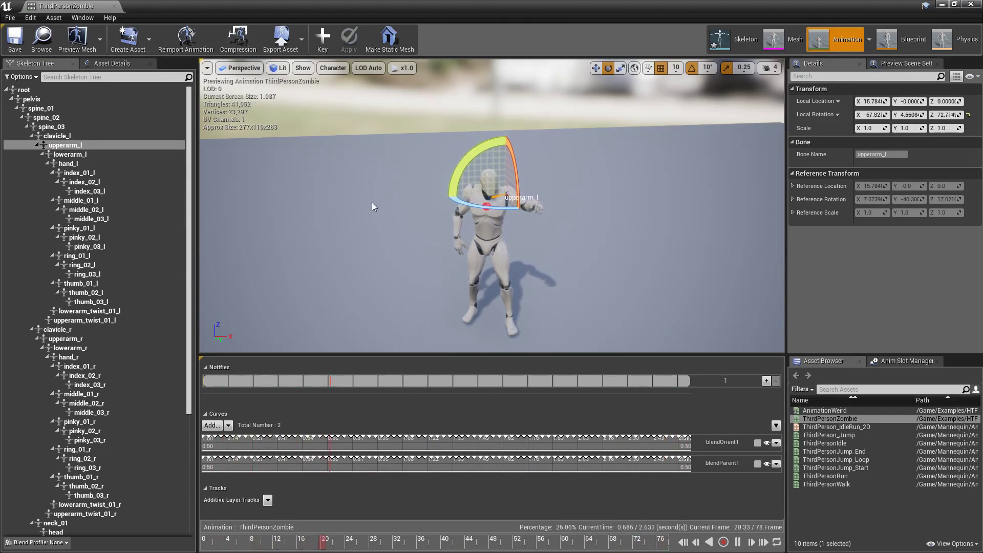
left_click(66, 339)
left_click_drag(476, 138, 468, 184)
mouse_move(630, 287)
right_mouse_down()
mouse_move(630, 245)
mouse_move(624, 302)
right_mouse_up()
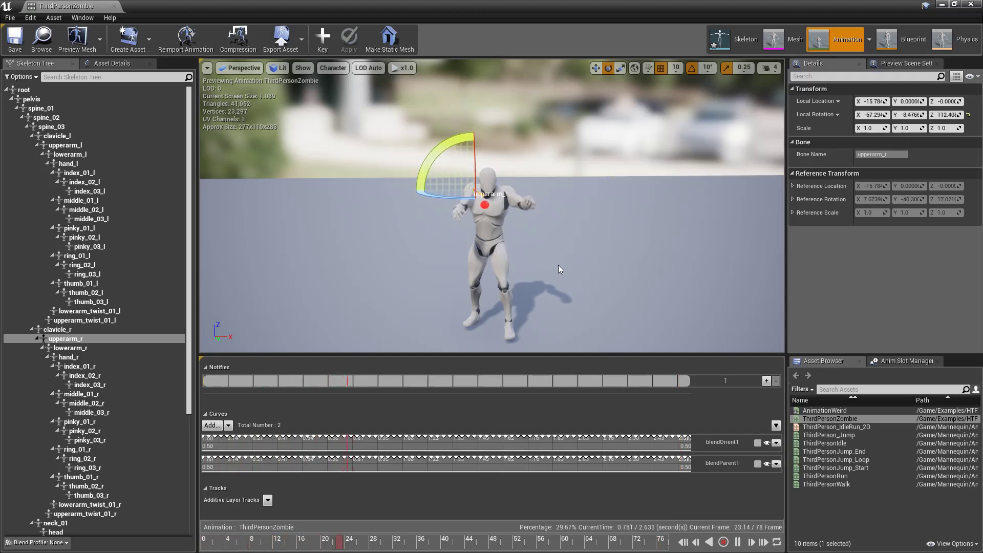
left_click(114, 6)
double_click(379, 440)
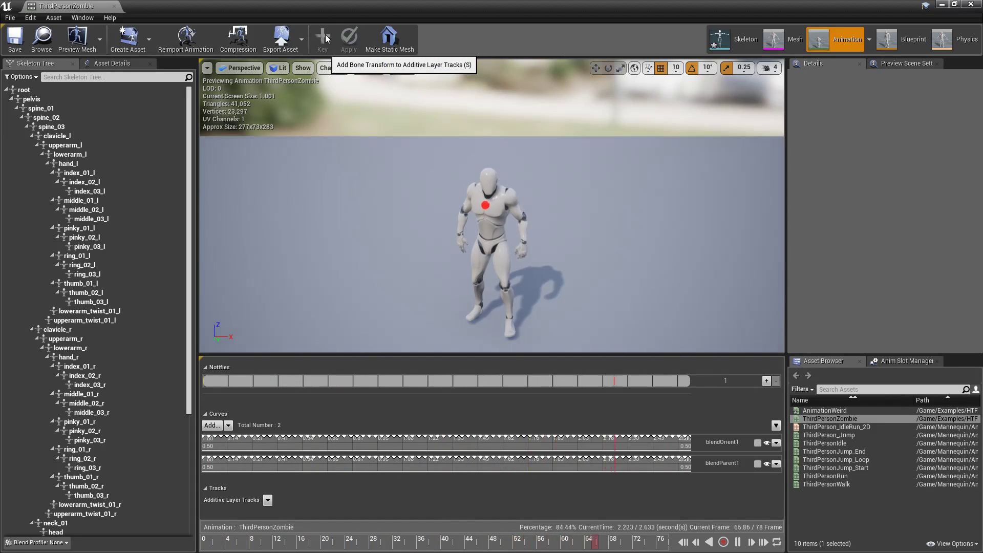
left_click(66, 145)
Rotate upperarm_l and upperarm_r by -80 degrees and key the raised-arm pose
left_click_drag(502, 168, 494, 204)
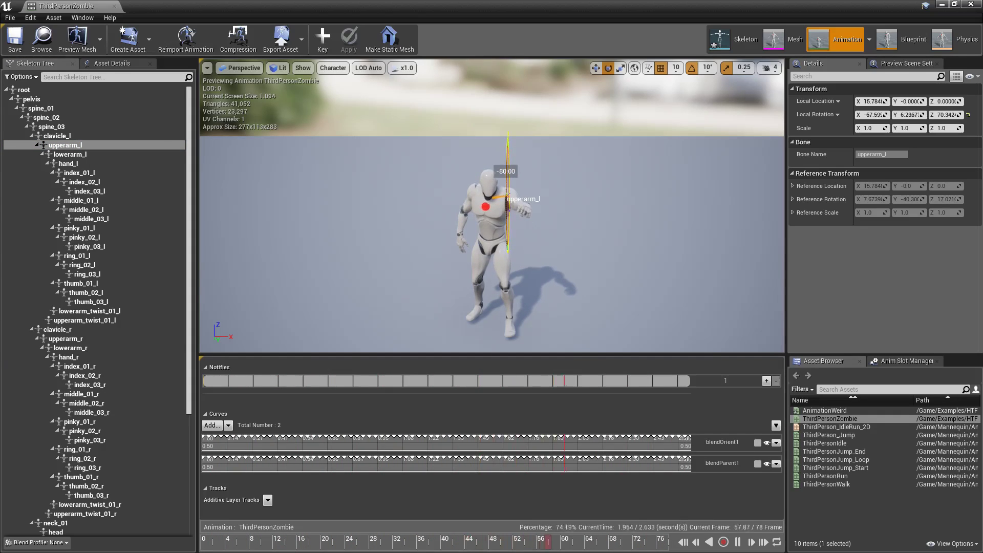
left_click(65, 339)
left_click_drag(480, 174, 461, 175)
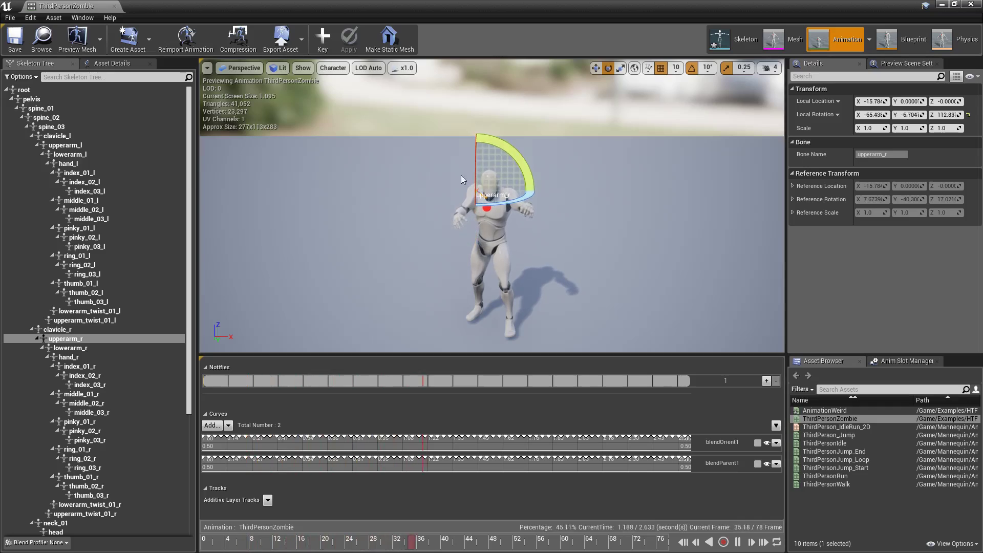
left_click(321, 39)
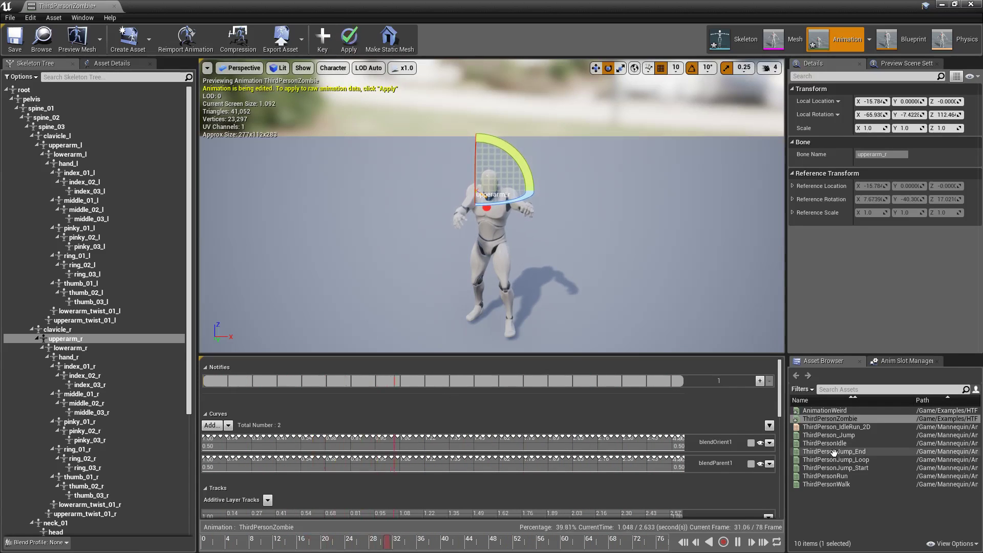
Review the upperarm curves in the additive layer tracks, then apply the keyed changes
left_click_drag(782, 405, 778, 435)
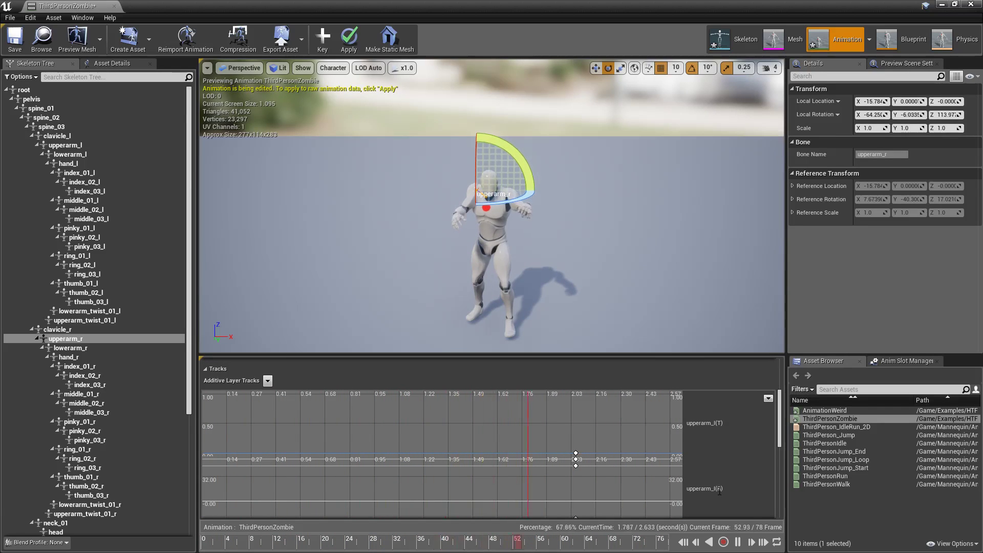
left_click_drag(783, 426, 713, 450)
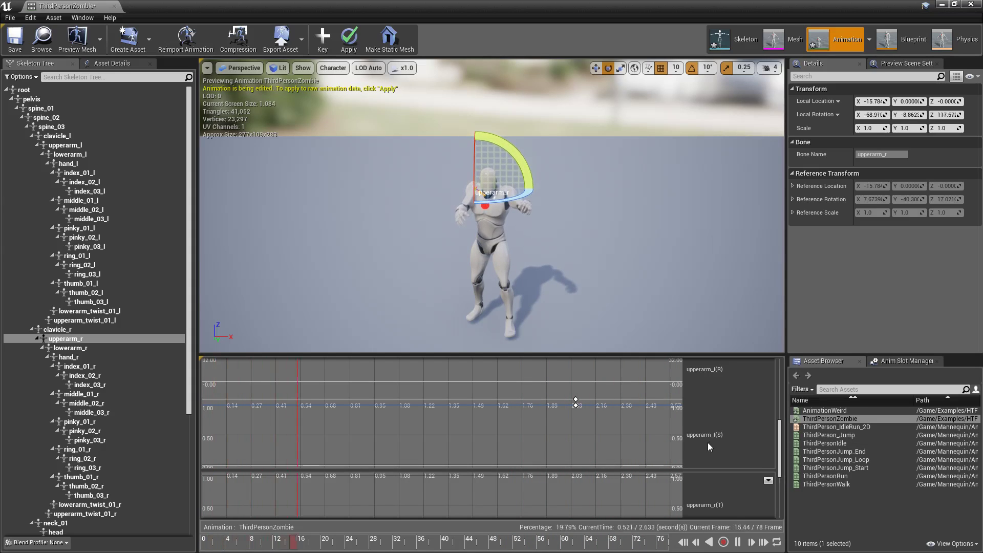
left_click_drag(779, 451, 754, 429)
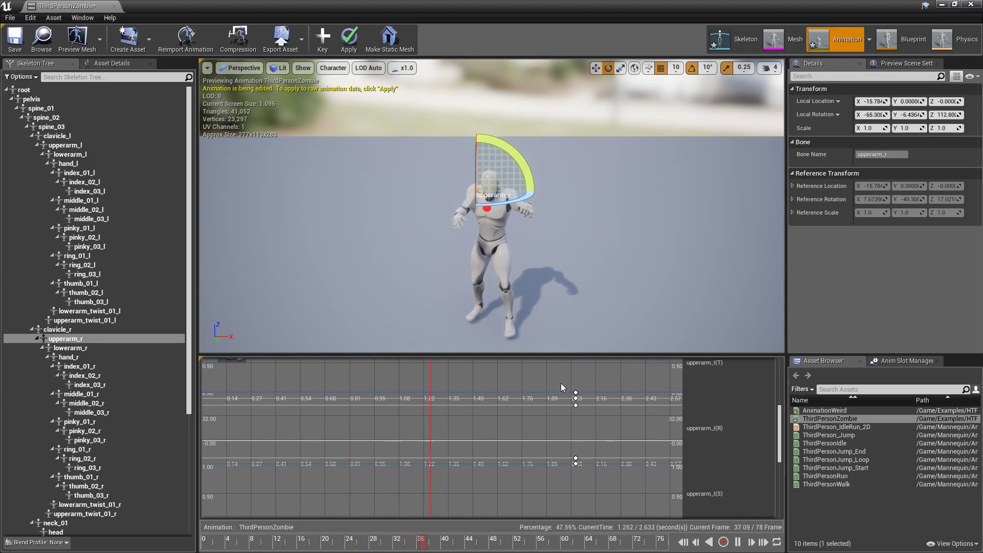
mouse_move(778, 426)
left_mouse_down()
mouse_move(785, 437)
mouse_move(781, 407)
left_mouse_up()
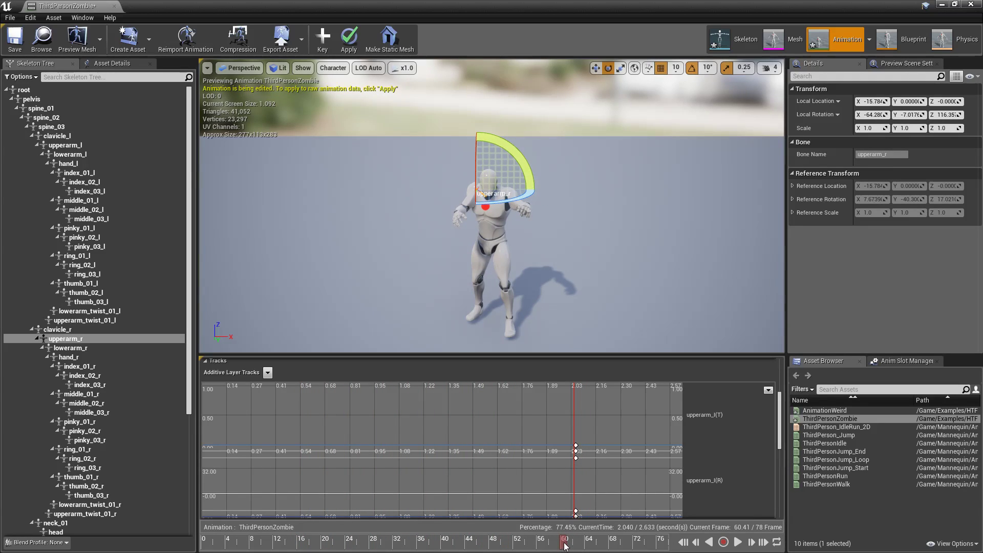
left_click(349, 38)
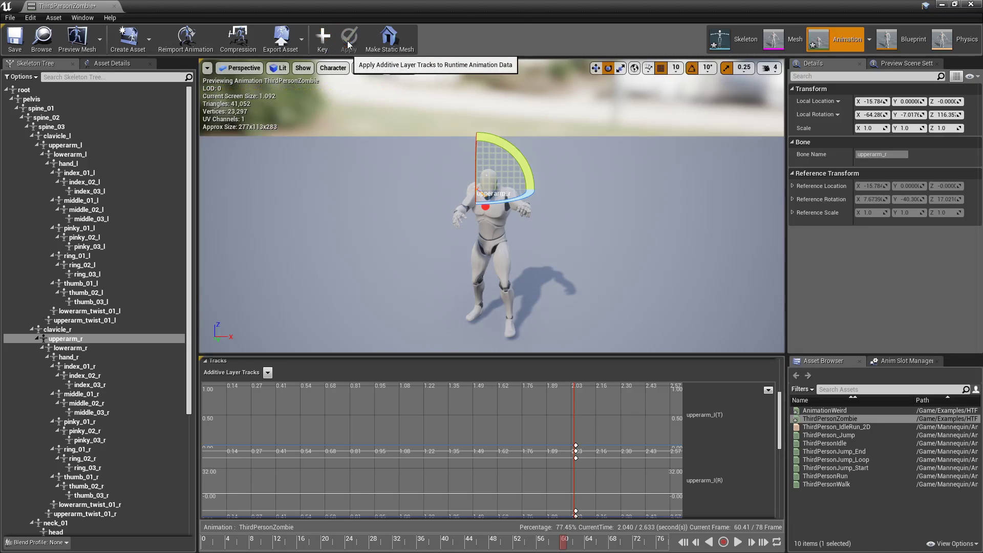
Reopen ThirdPersonZombie paused and box-select the upperarm_l keys at 2.03 seconds
left_click(115, 6)
double_click(387, 453)
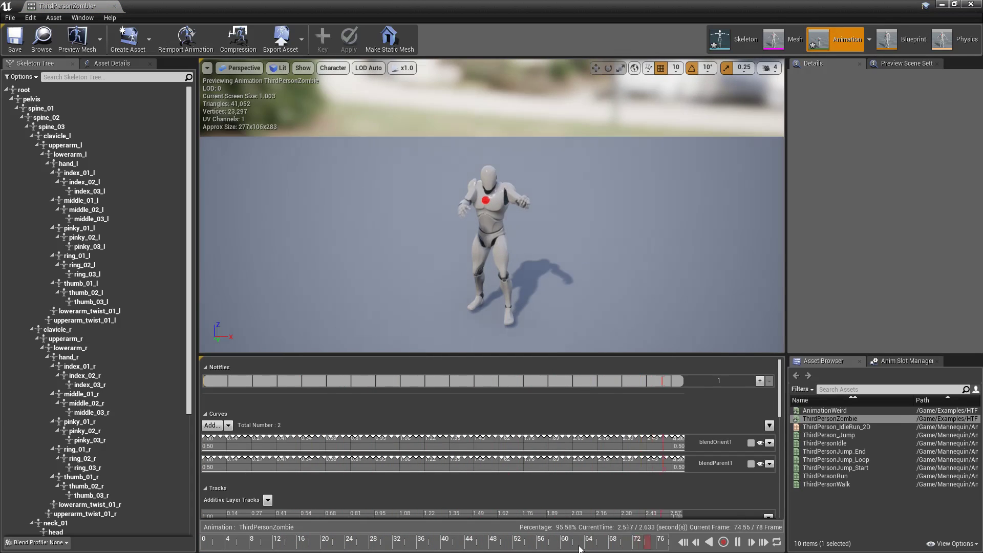
key("space")
left_click_drag(782, 404, 785, 446)
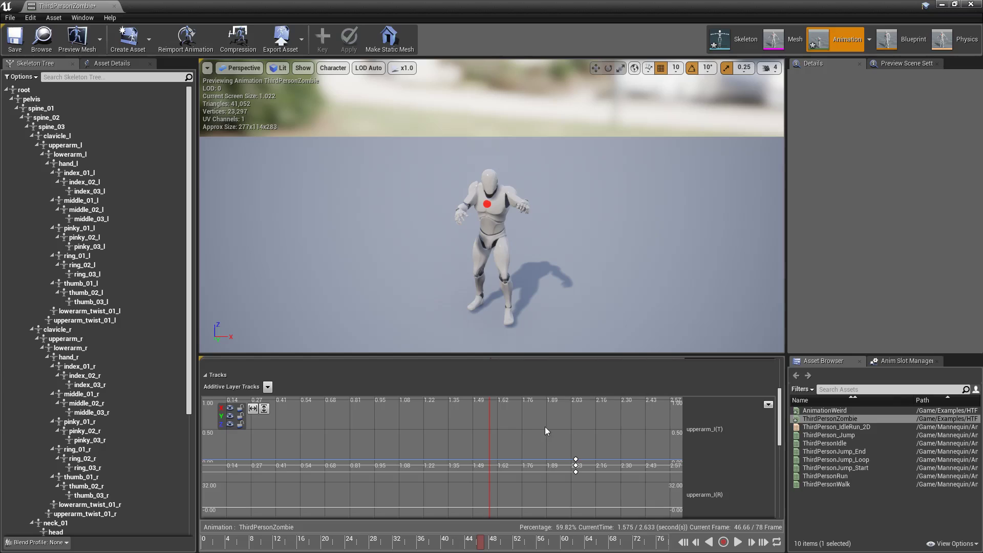
left_click_drag(589, 487, 572, 449)
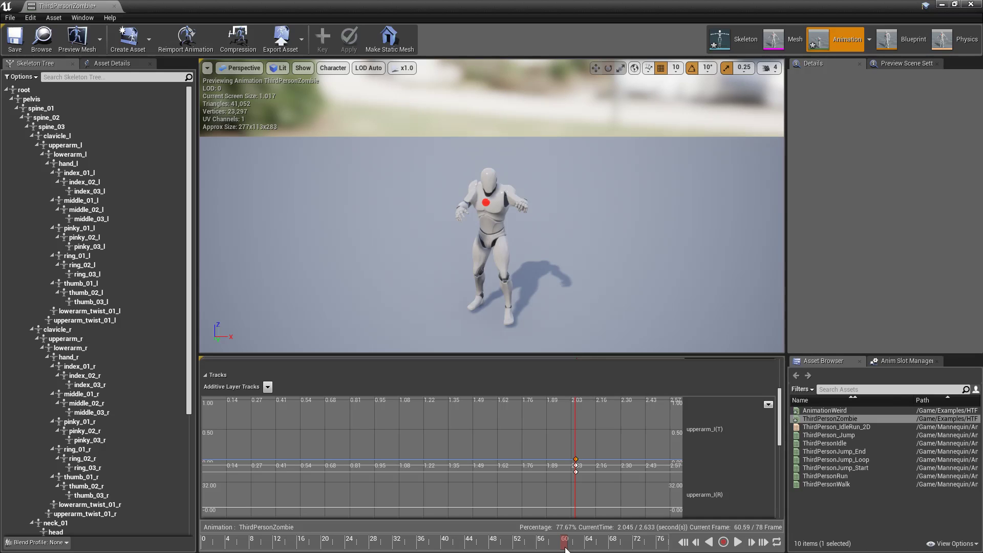
Scrub back, select the neck_01 bone, tilt it to a new angle, and key its rotation
mouse_move(575, 443)
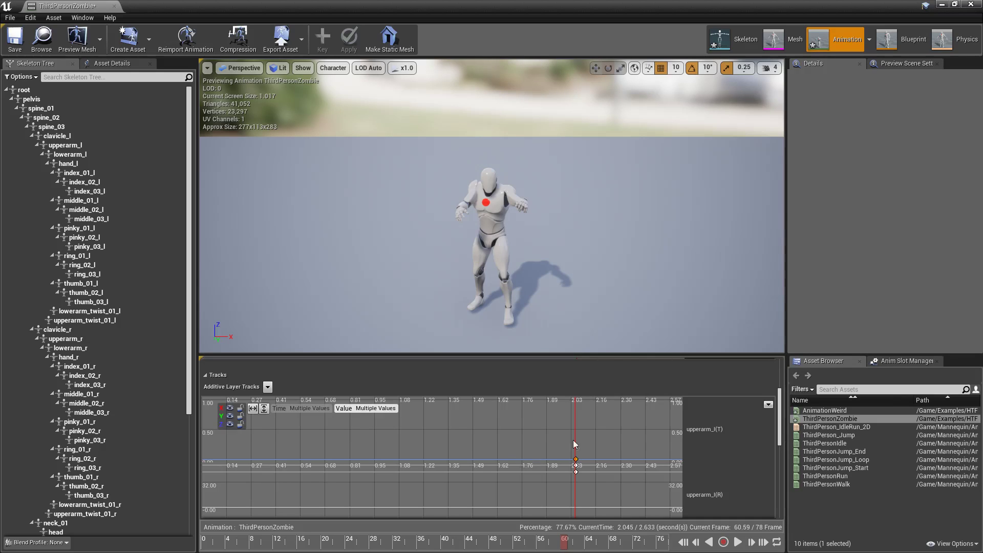
left_click(520, 200)
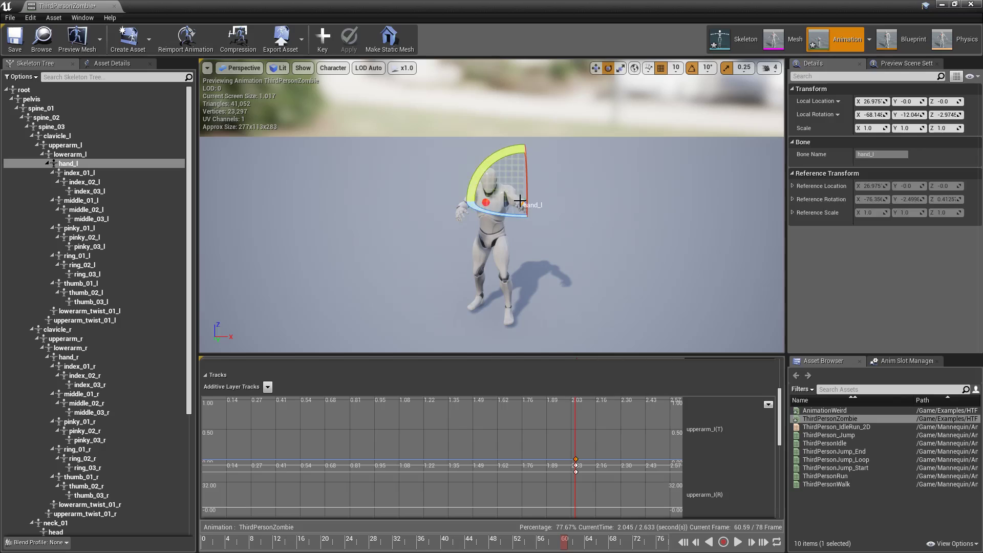
mouse_move(627, 460)
left_click_drag(566, 542, 222, 530)
left_click(562, 252)
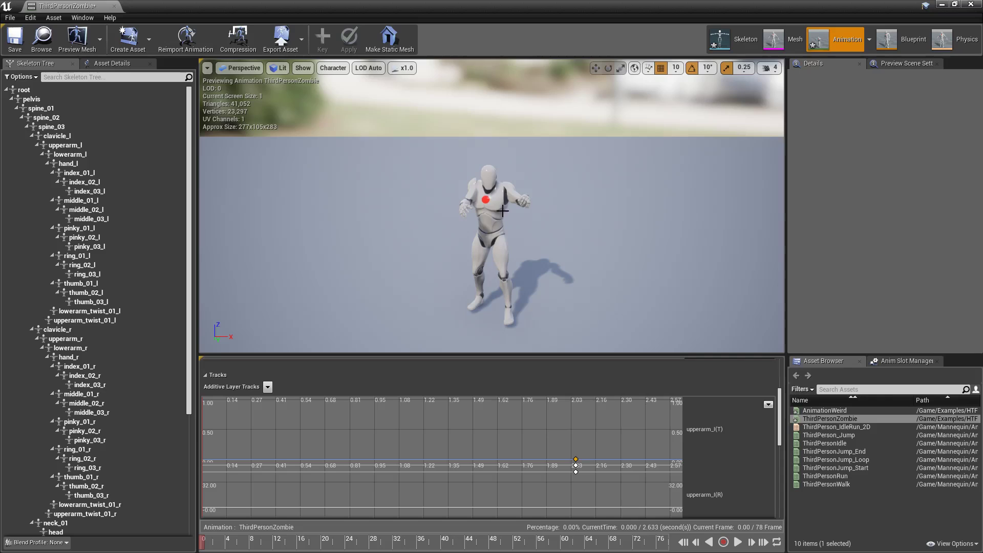
left_click(488, 177)
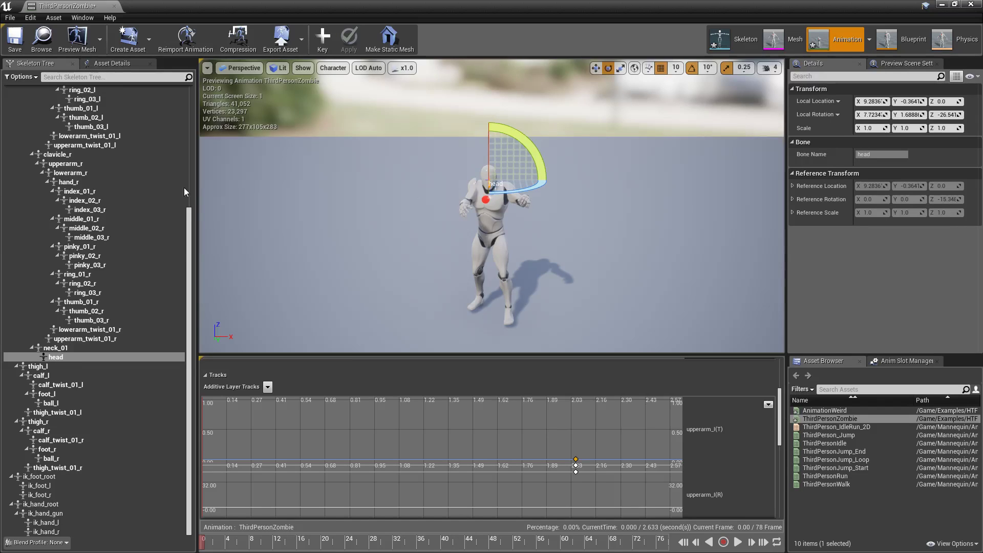
left_click(54, 349)
left_click_drag(530, 204, 544, 205)
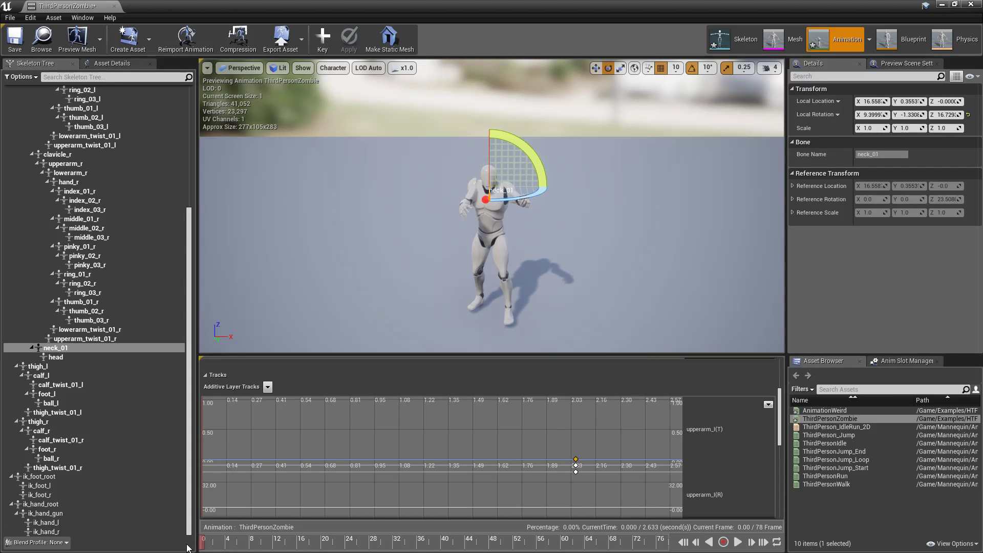
left_click(322, 38)
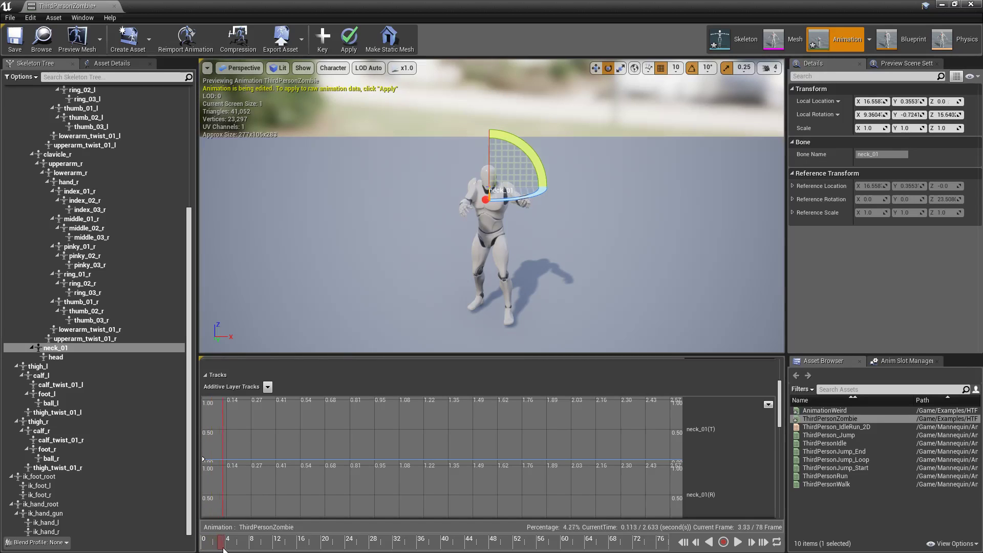
Rotate neck_01 around frame 23 and key the new pose
left_click_drag(252, 549, 339, 547)
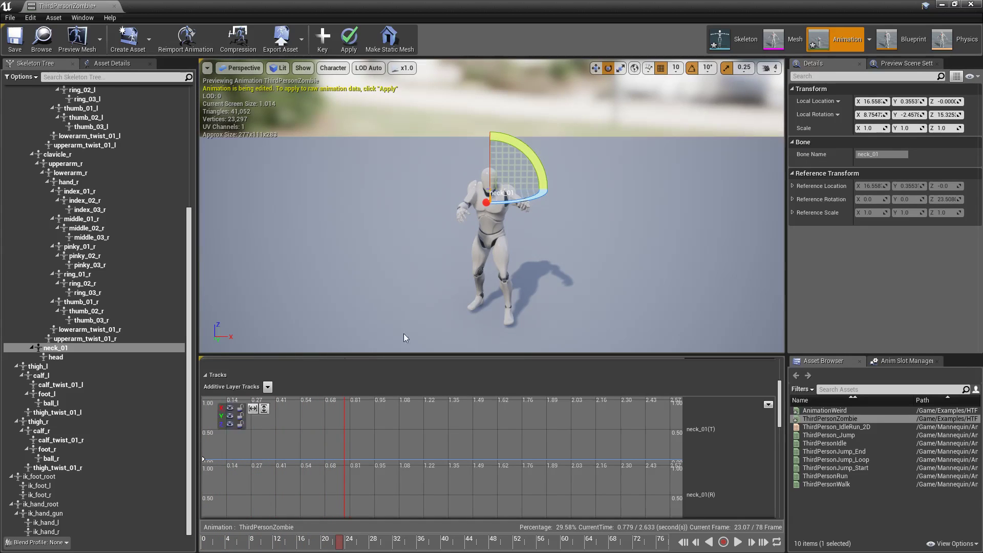
left_click_drag(517, 198, 520, 205)
left_click(323, 38)
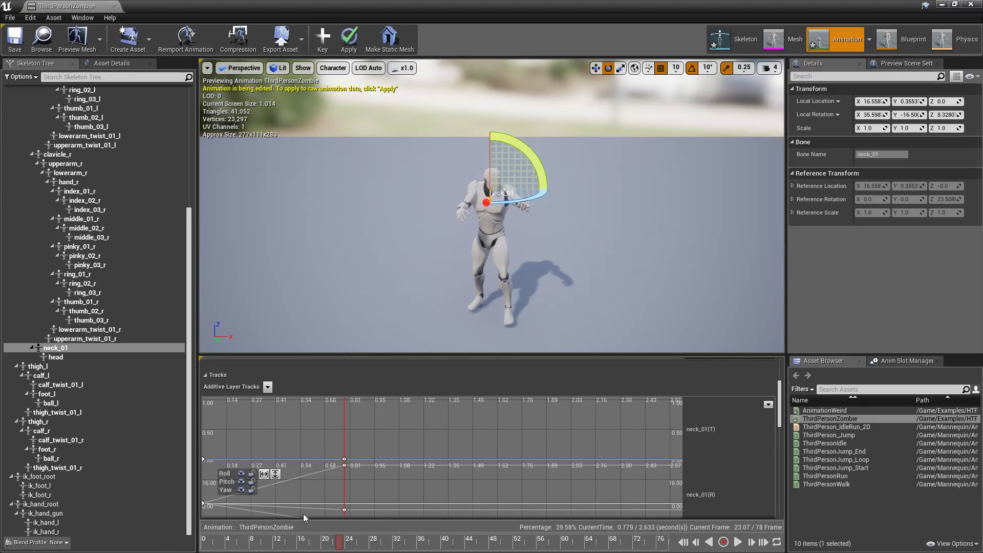
Rotate neck_01 again at about frame 57 (1.89 s), key it, and apply the edits
left_click_drag(339, 547, 401, 547)
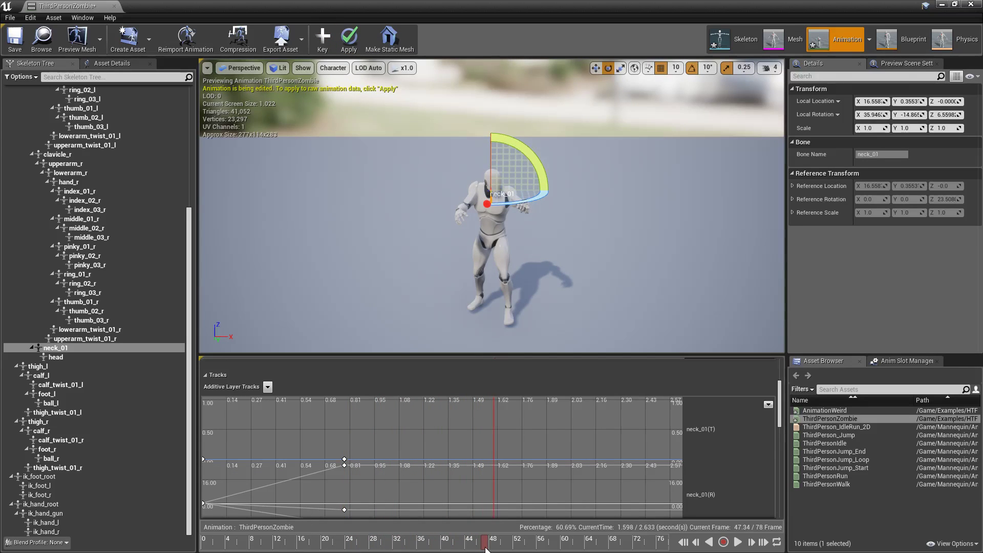
left_click_drag(515, 545, 546, 549)
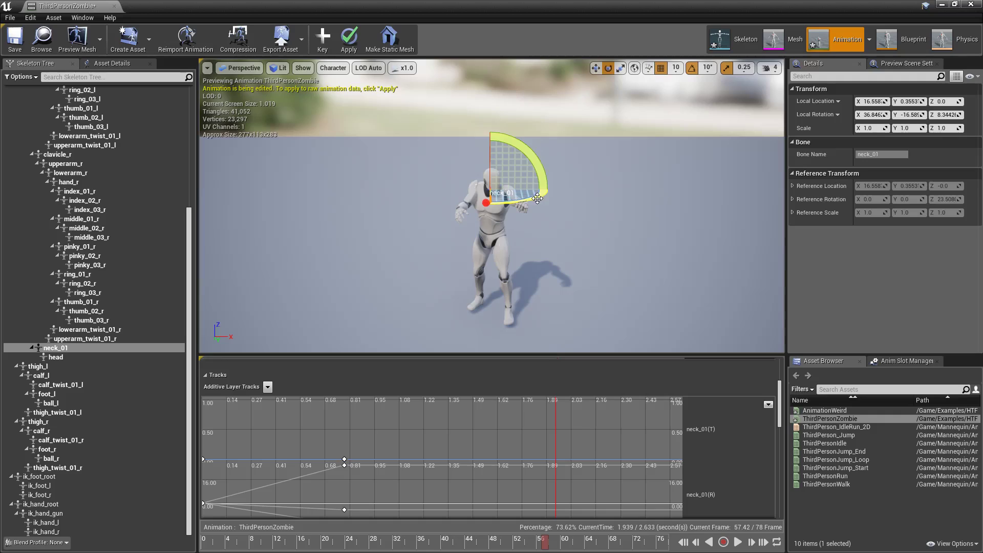
left_click_drag(538, 199, 550, 202)
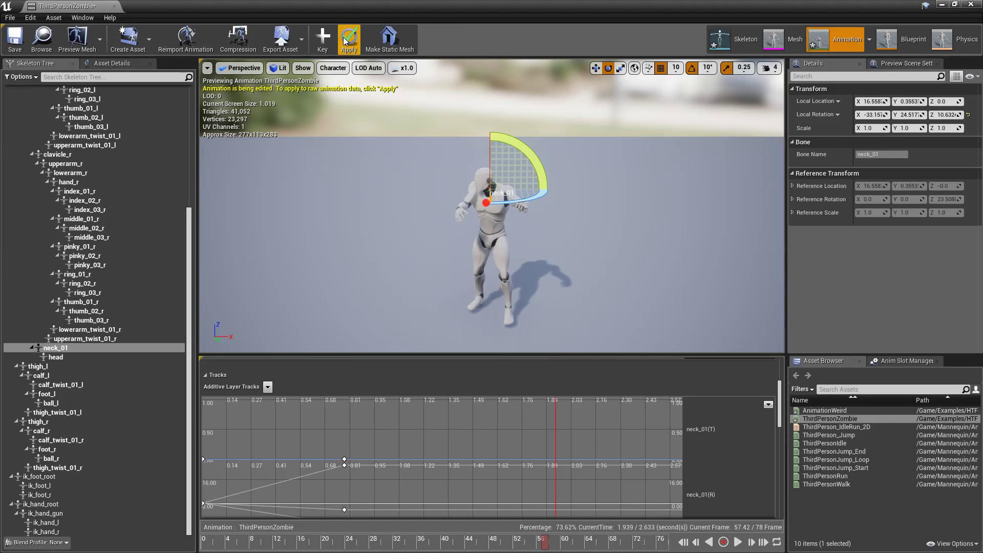
left_click(323, 38)
left_click(349, 40)
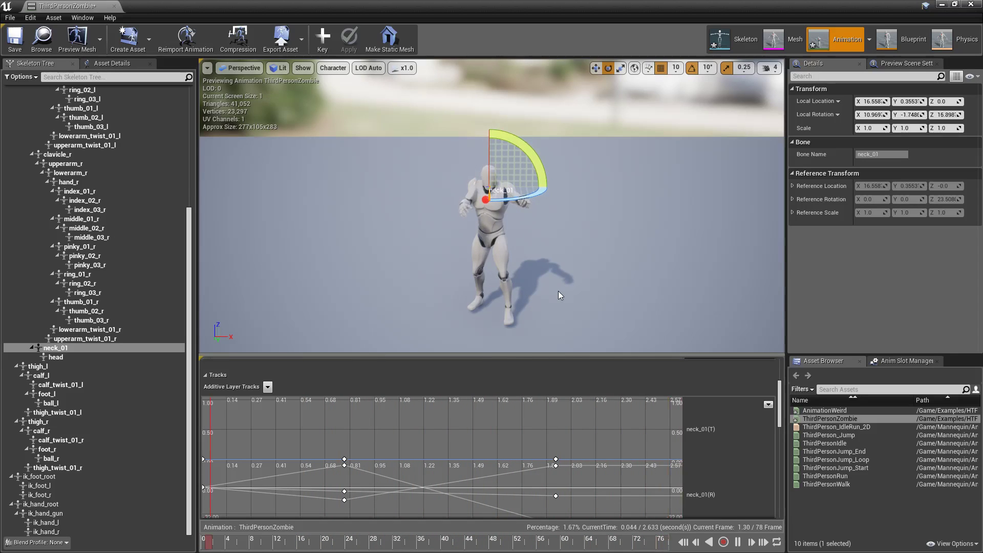
Stop playback at the final frame 78 and key the neck_01 pose there
key("space")
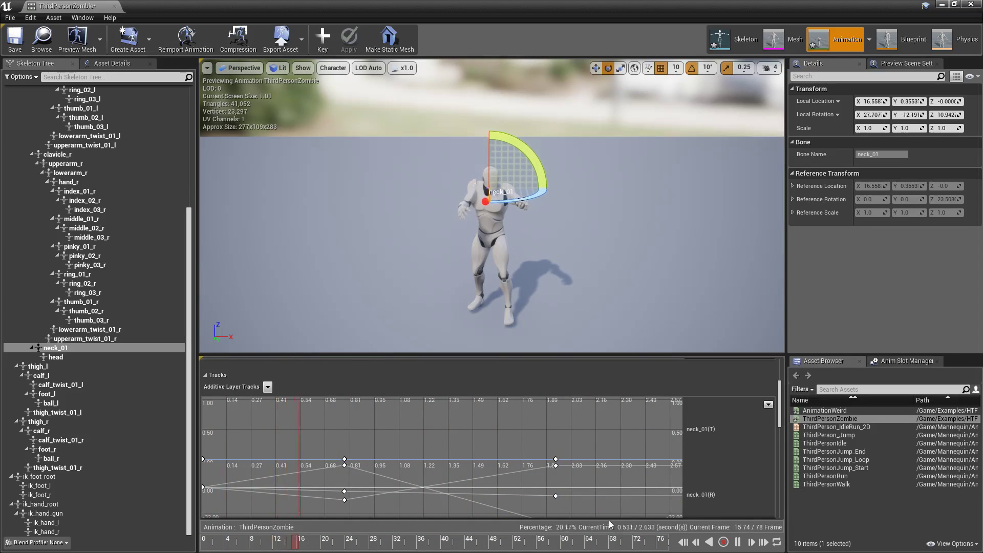
left_click(659, 544)
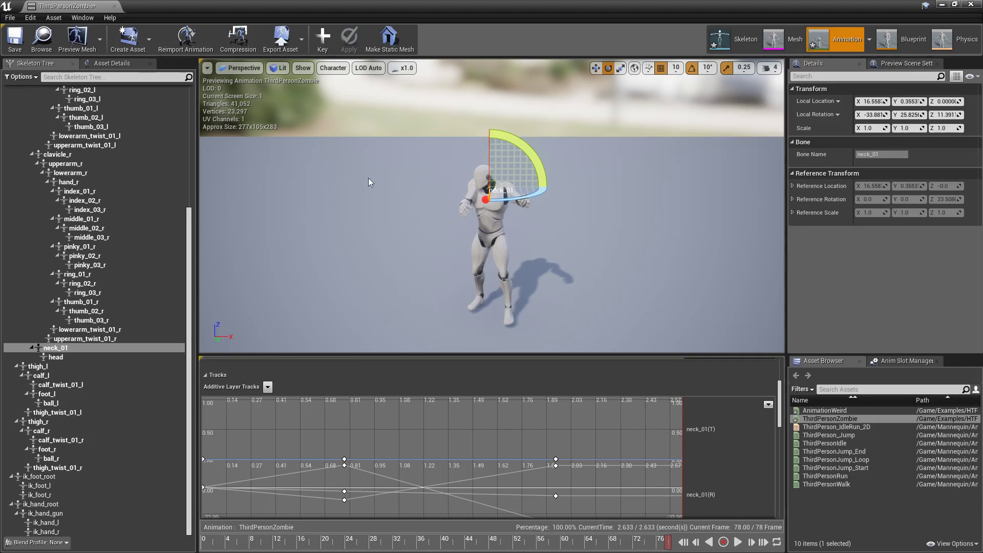
left_click(323, 43)
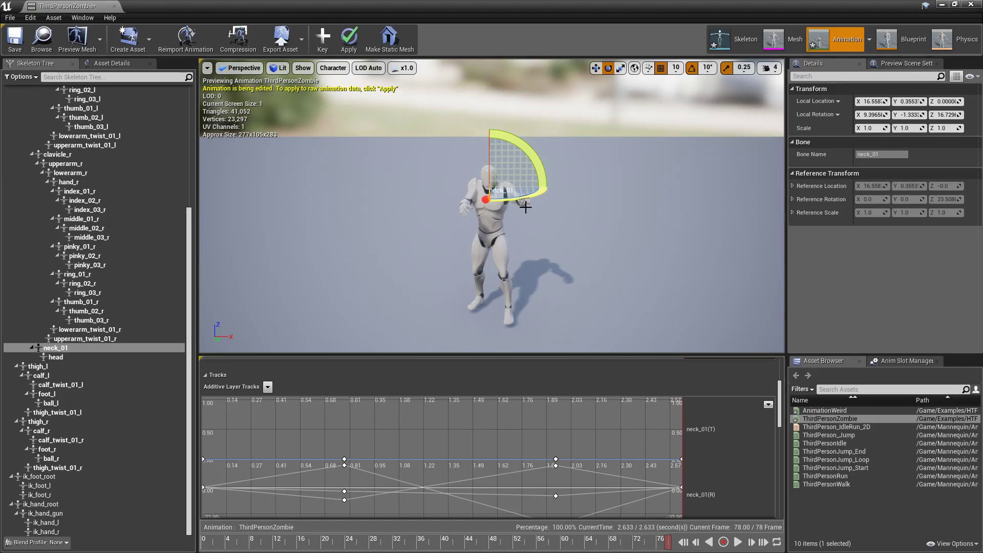
Play back to check the neck motion, apply the keys, and reopen ThirdPersonZombie
key("space")
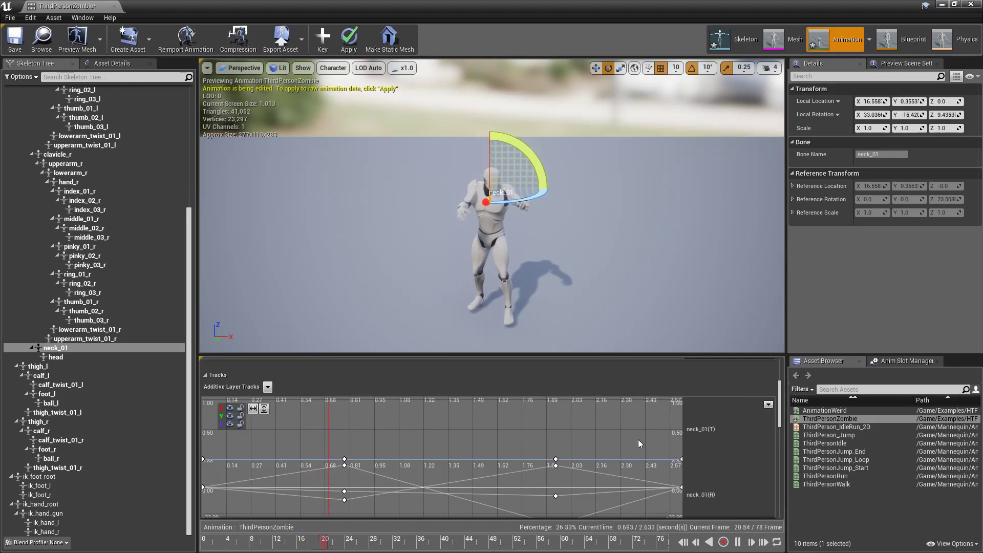
left_click(345, 41)
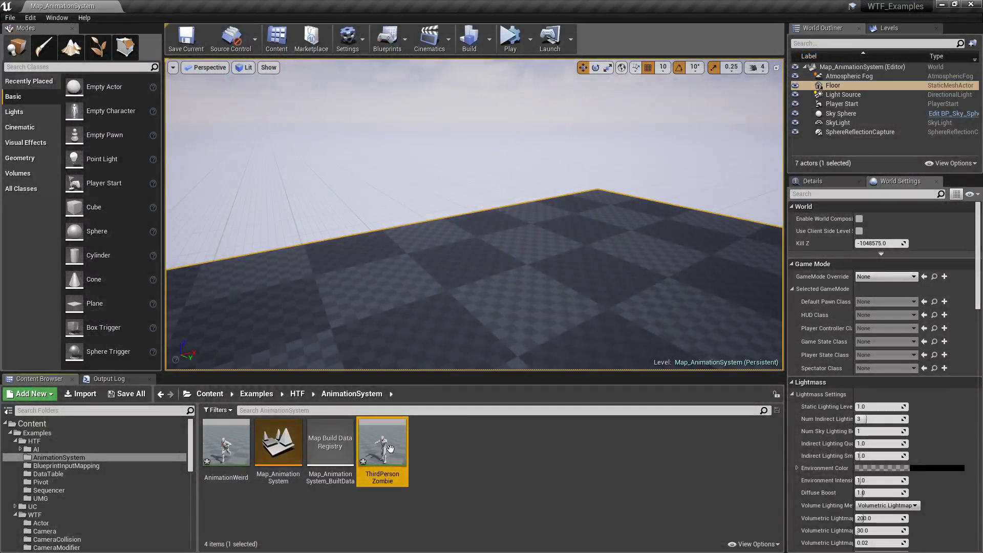
double_click(382, 444)
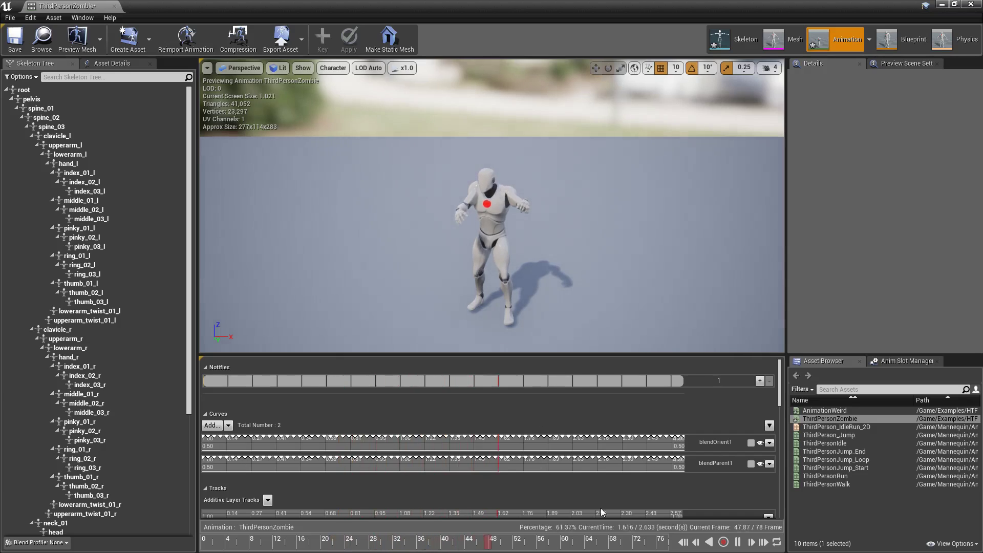
Stop playback at frame 44 and hide the neck_01 Pitch and Yaw curves
left_click(538, 544)
left_click_drag(523, 548, 467, 543)
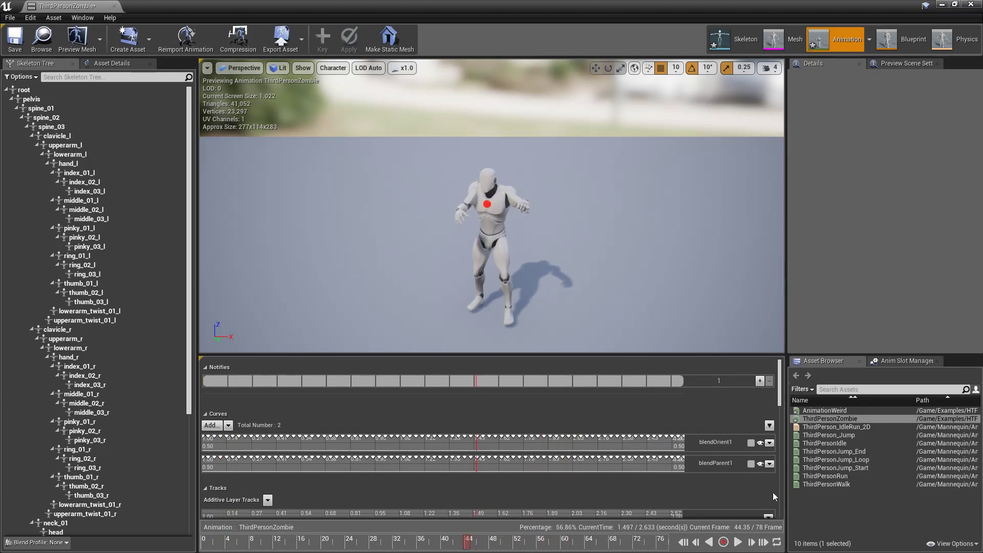
scroll(742, 410, "down", 5)
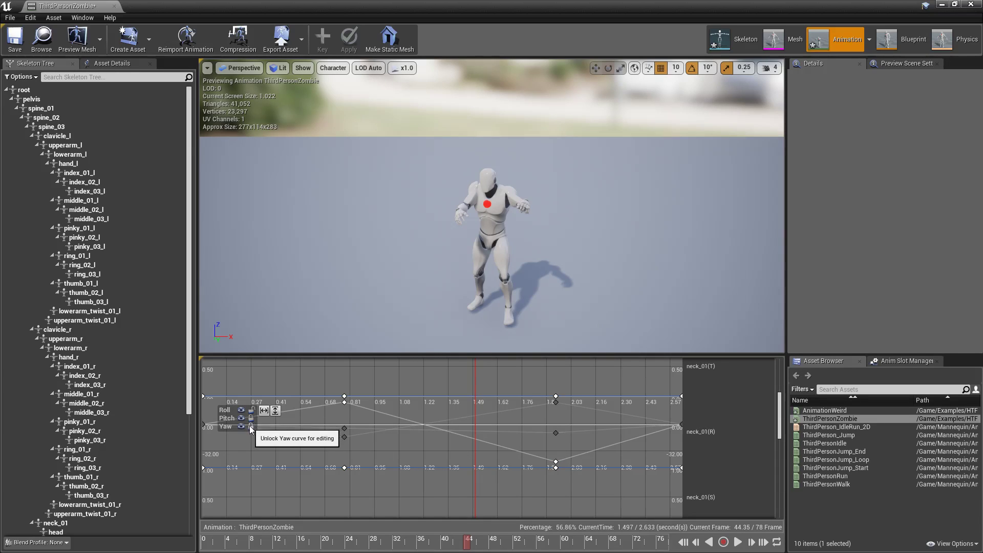
left_click(240, 418)
left_click(241, 426)
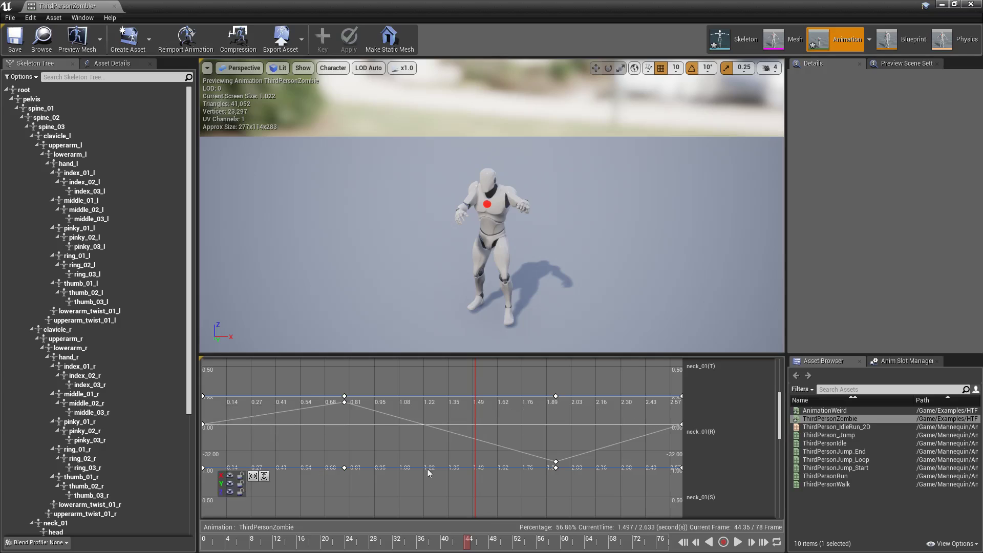
Select all four Roll keys and set their interpolation to Auto
left_click(344, 402)
left_click(556, 462, "shift")
left_click(681, 425, "shift")
left_click(203, 424, "shift")
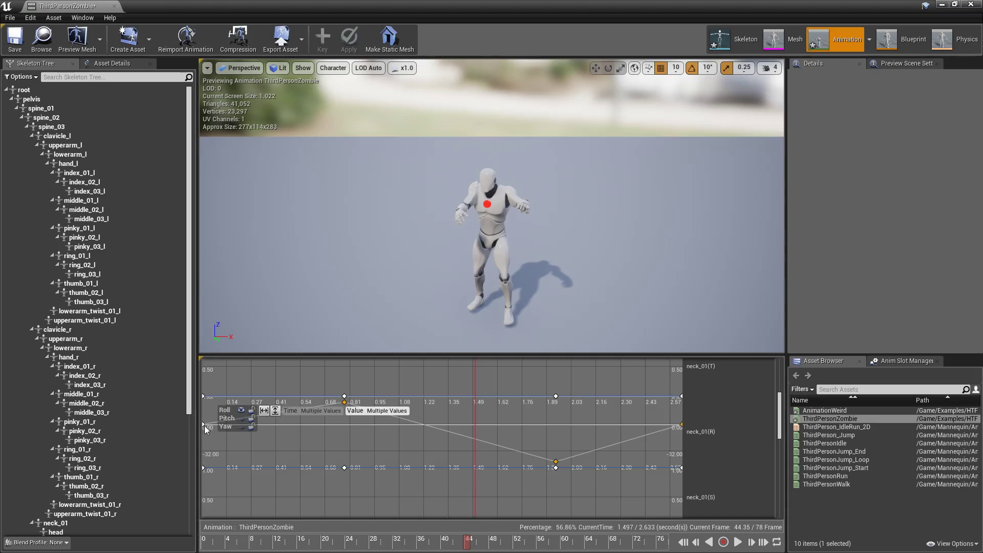
right_click(344, 402)
left_click(361, 415)
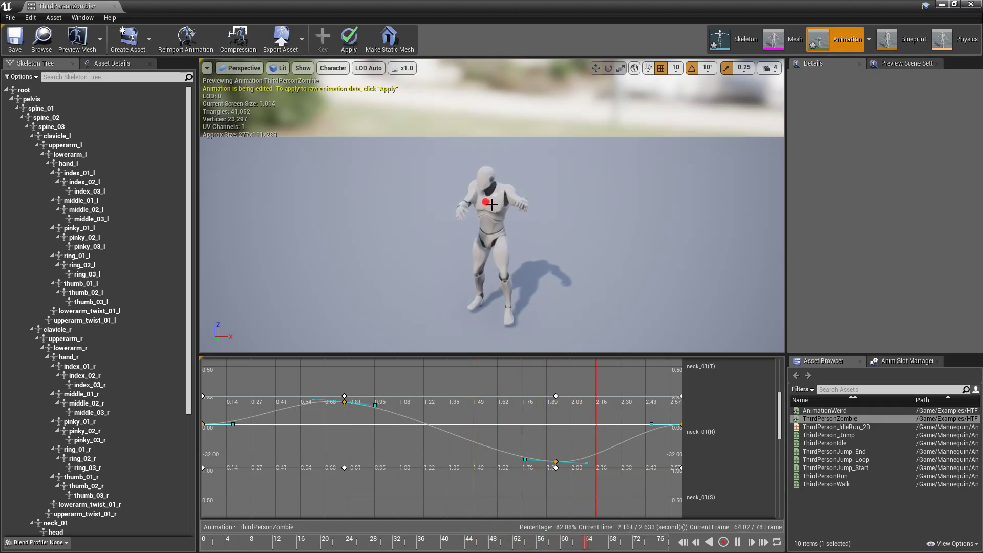
Undo a trial Roll key move and leave only the Roll curve visible
key("space")
mouse_move(556, 464)
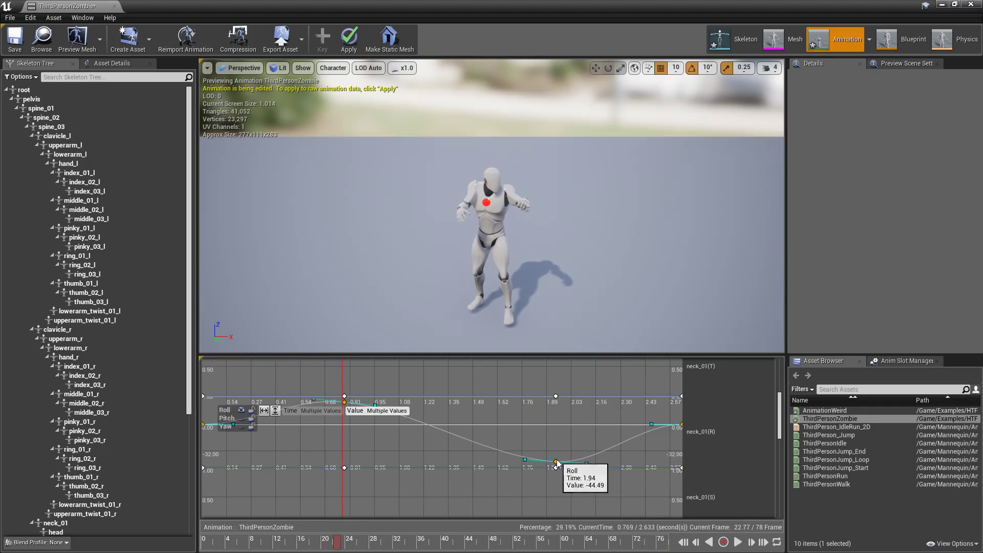
left_click_drag(556, 464, 566, 443)
key("ctrl+z")
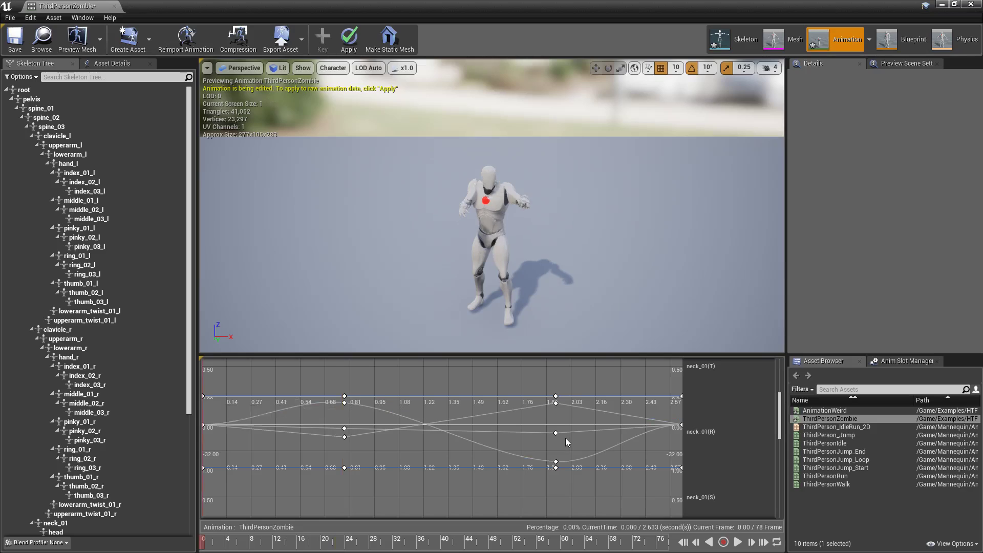
left_click(241, 419)
left_click(242, 427)
left_click(242, 411)
left_click(241, 410)
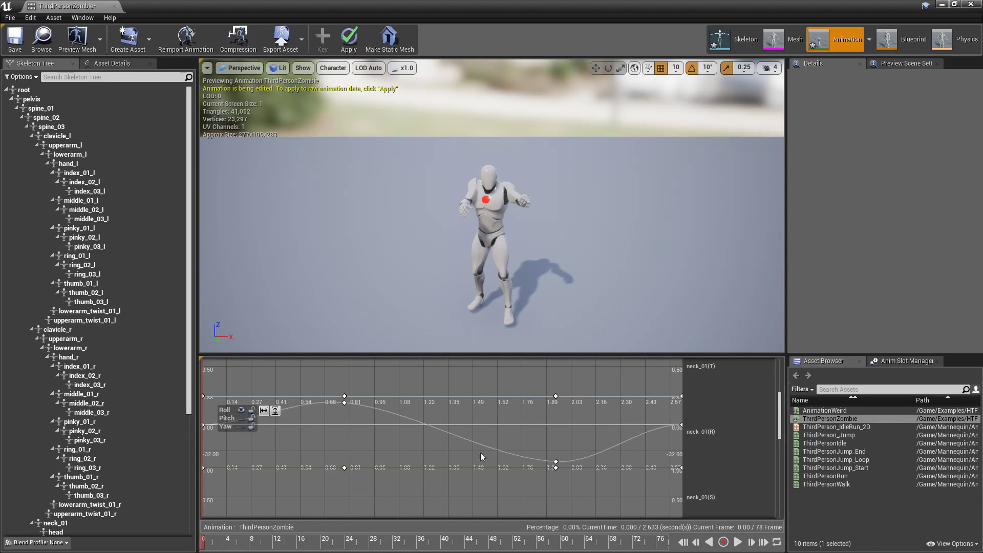
Raise the low Roll key near 1.78 s to about -25.7 and apply the change
left_click_drag(564, 466, 528, 449)
key("space")
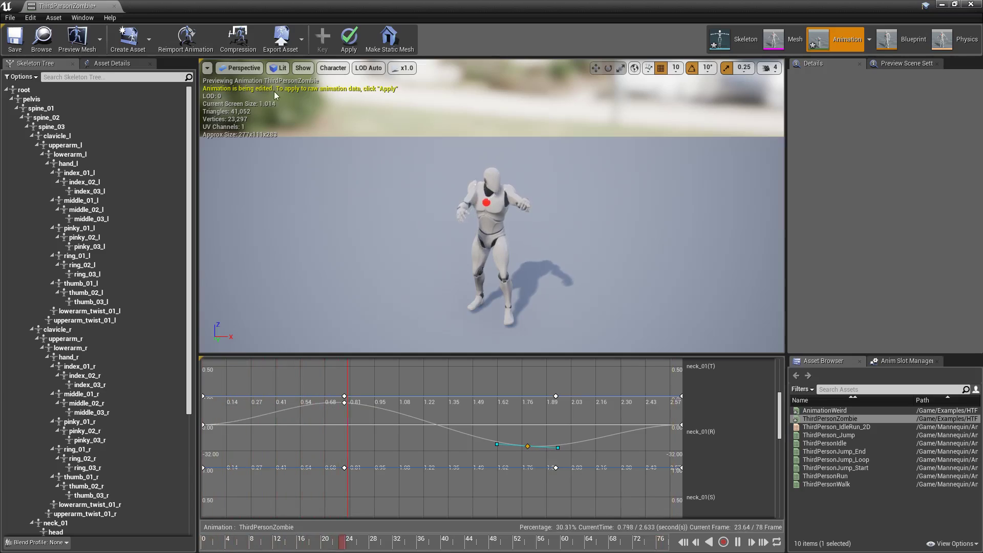
left_click(349, 37)
mouse_move(461, 425)
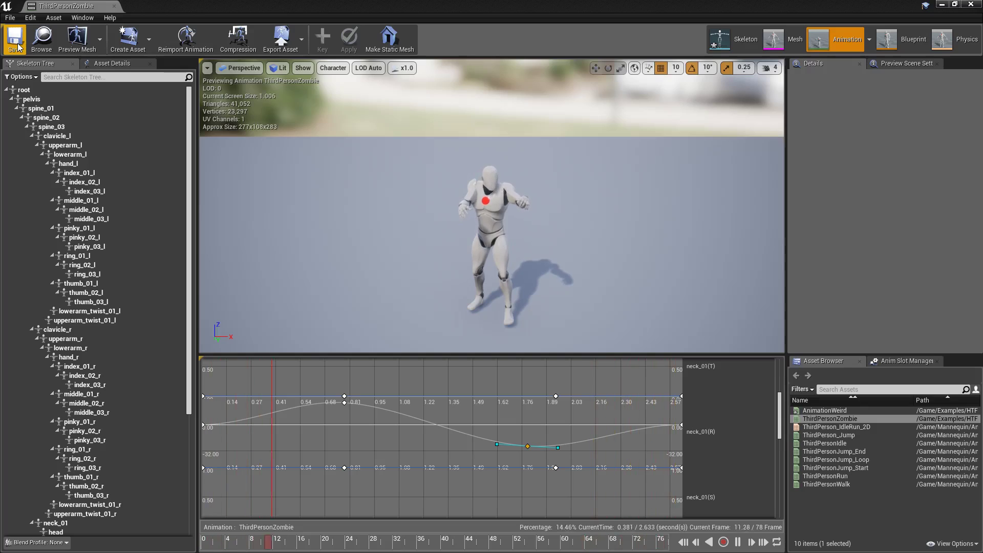
Close the ThirdPersonZombie animation editor tab to return to Map_AnimationSystem
left_click(114, 6)
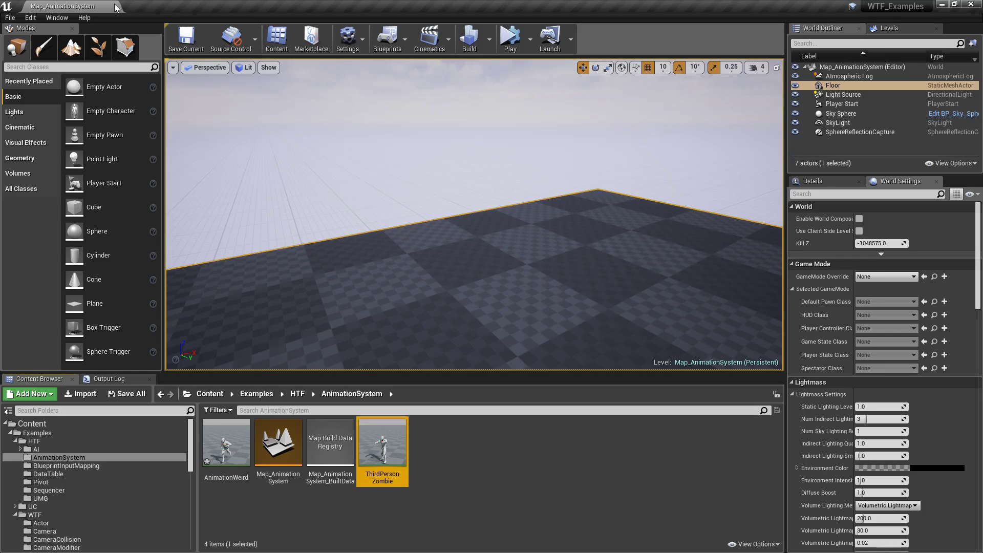
Reopen ThirdPersonZombie from the Content Browser to review the reworked neck motion
double_click(383, 443)
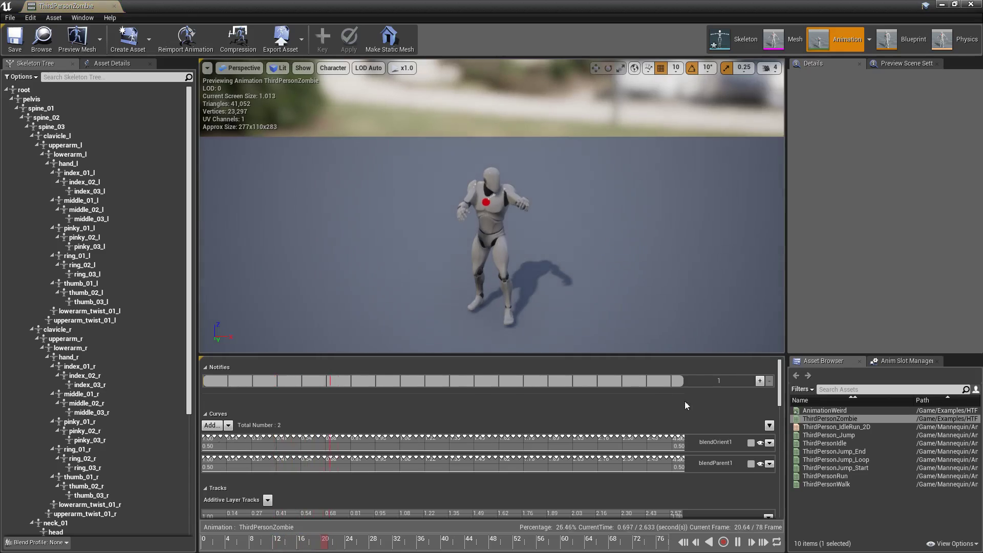
mouse_move(780, 399)
left_mouse_down()
mouse_move(784, 475)
mouse_move(771, 389)
left_mouse_up()
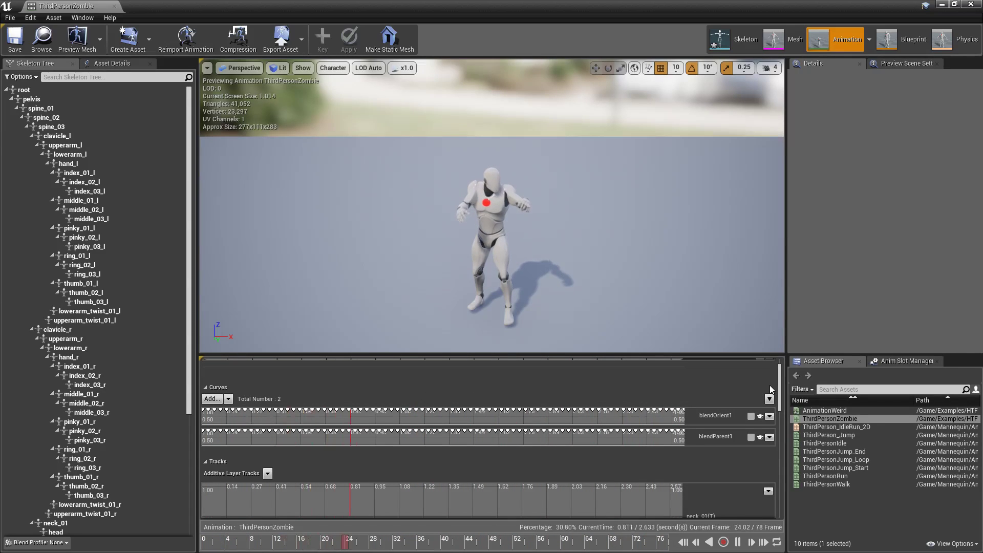